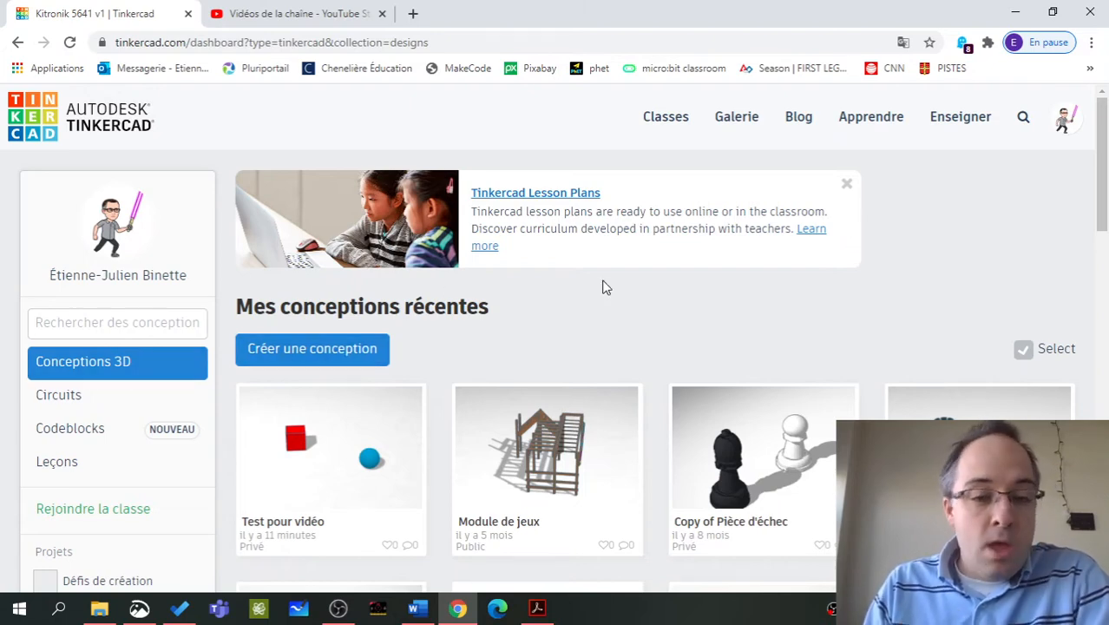
- Look through the recent 3D designs listed on the dashboard
scroll(502, 324, "down", 3)
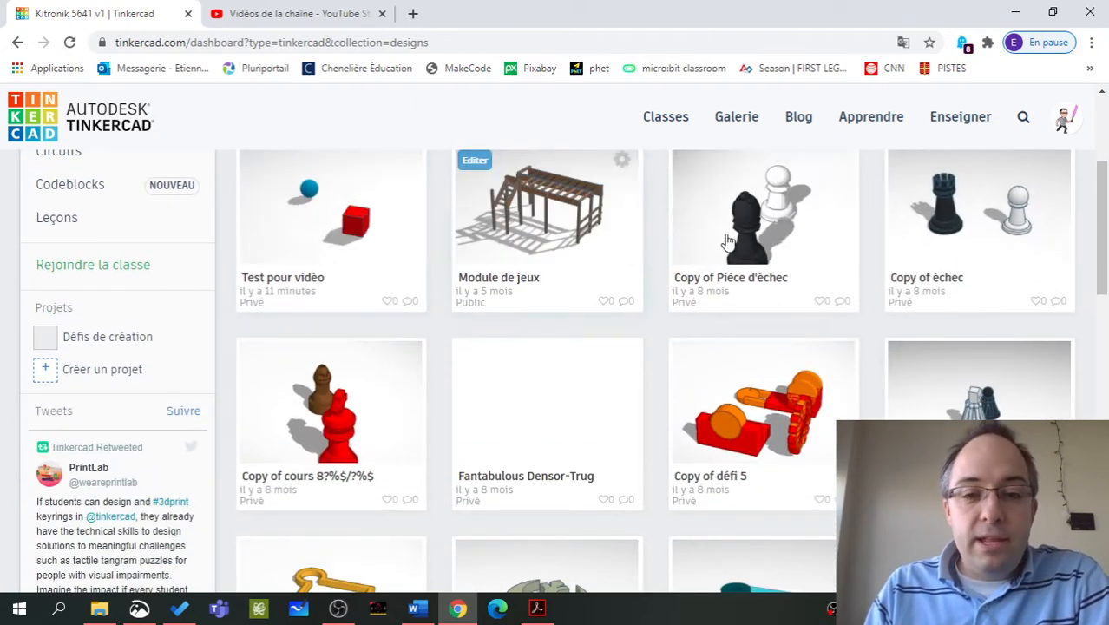
scroll(516, 397, "down", 3)
scroll(515, 394, "up", 6)
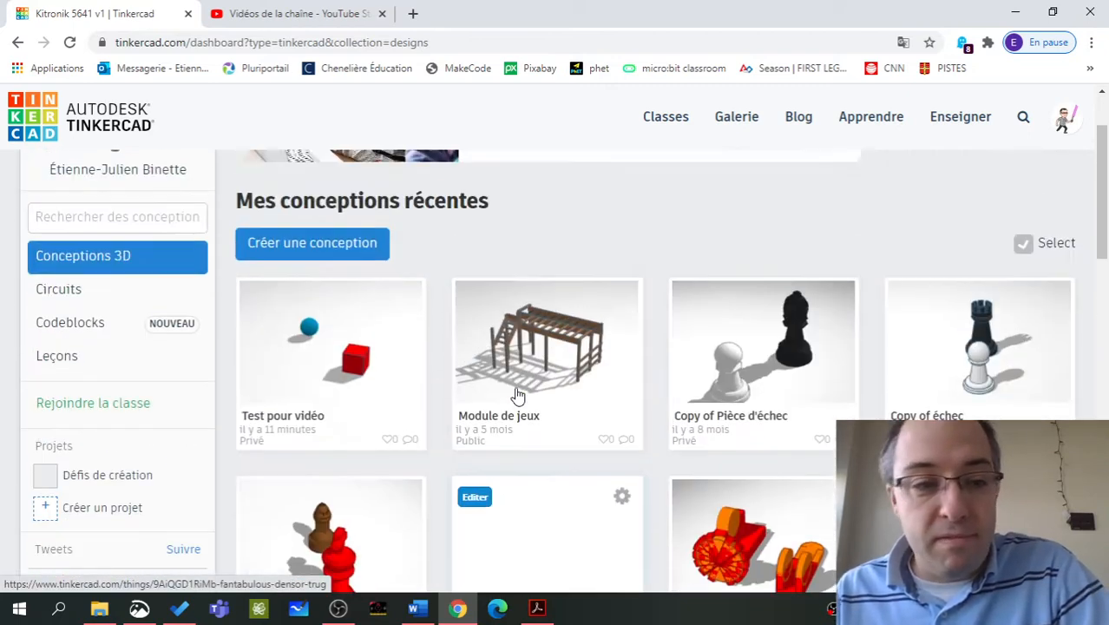
scroll(517, 396, "down", 2)
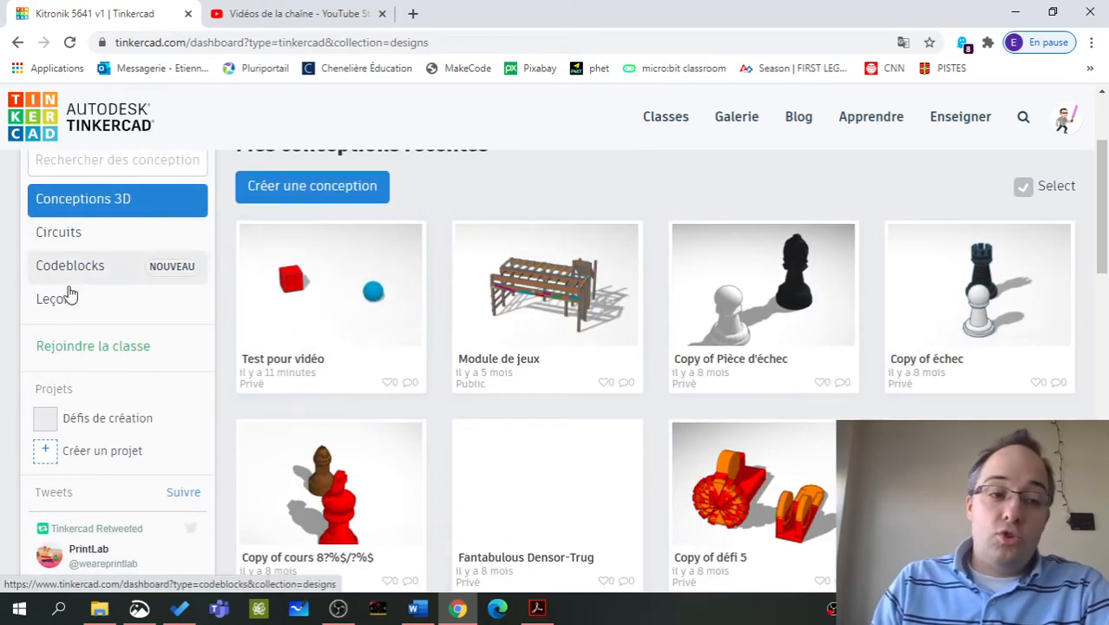
- View the exercises in the Défis de création project and return to the list of 3D designs
left_click(105, 420)
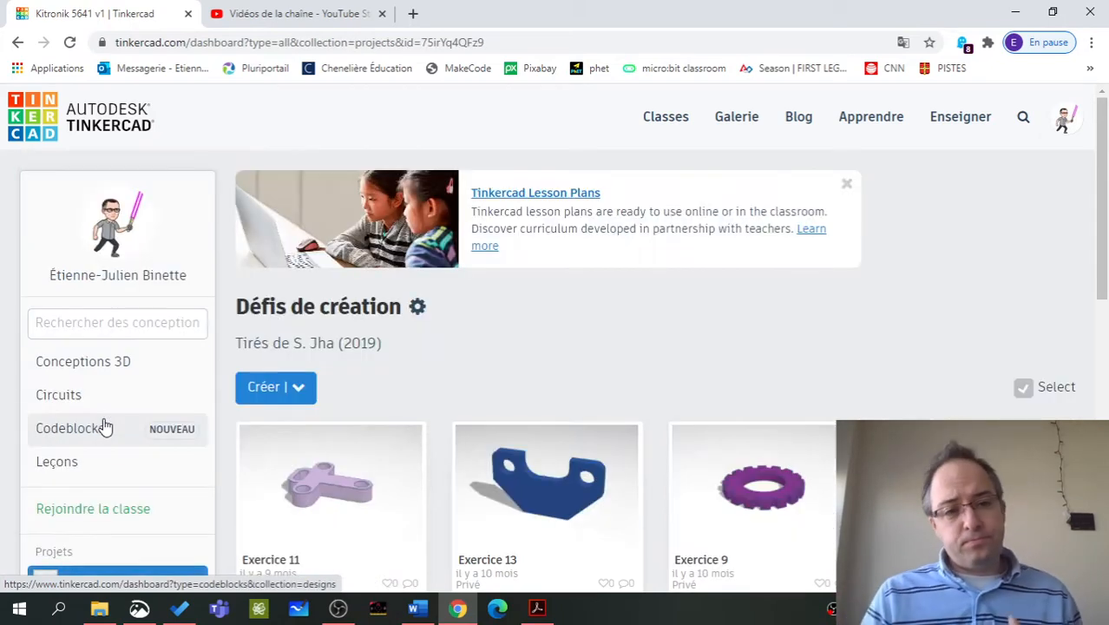
scroll(832, 415, "down", 2)
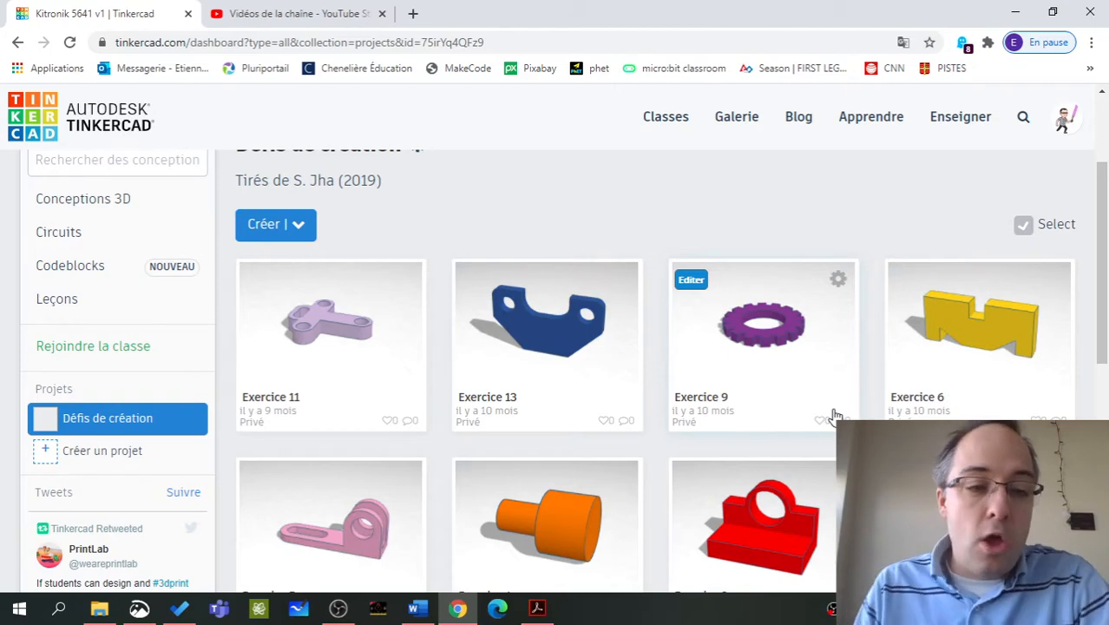
scroll(80, 348, "up", 2)
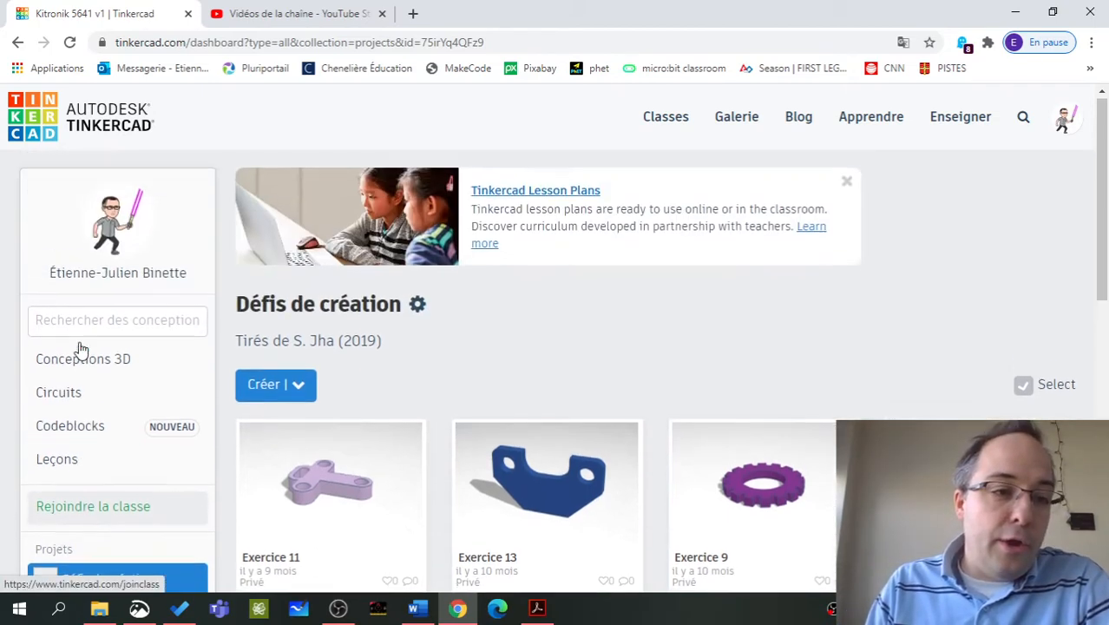
left_click(95, 372)
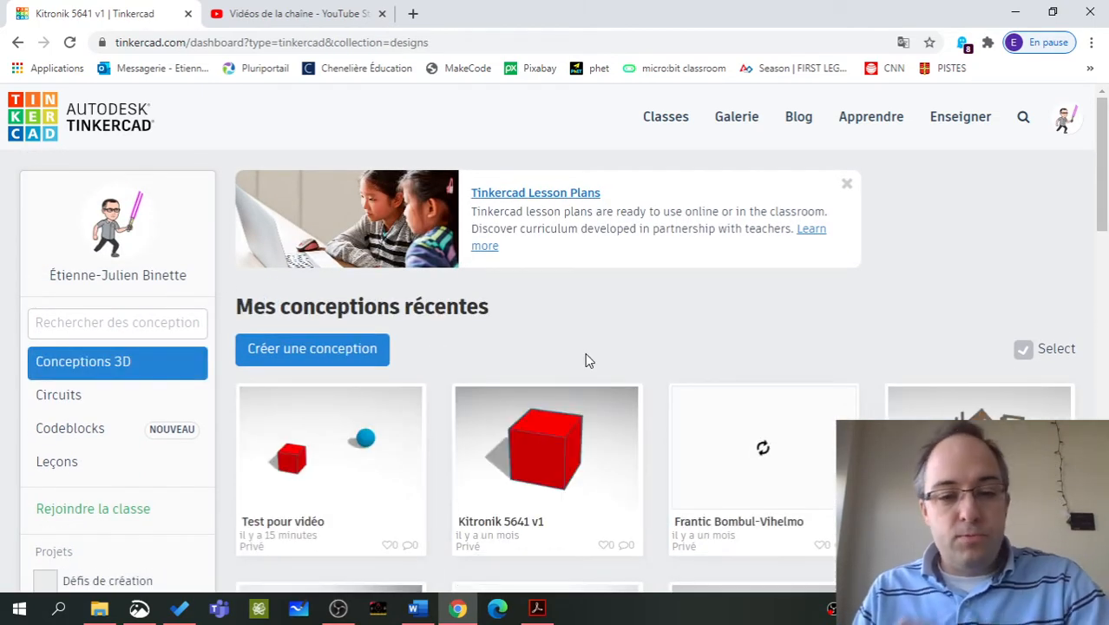
- Check the available options for the Test pour vidéo design and open that design for editing
scroll(585, 352, "down", 2)
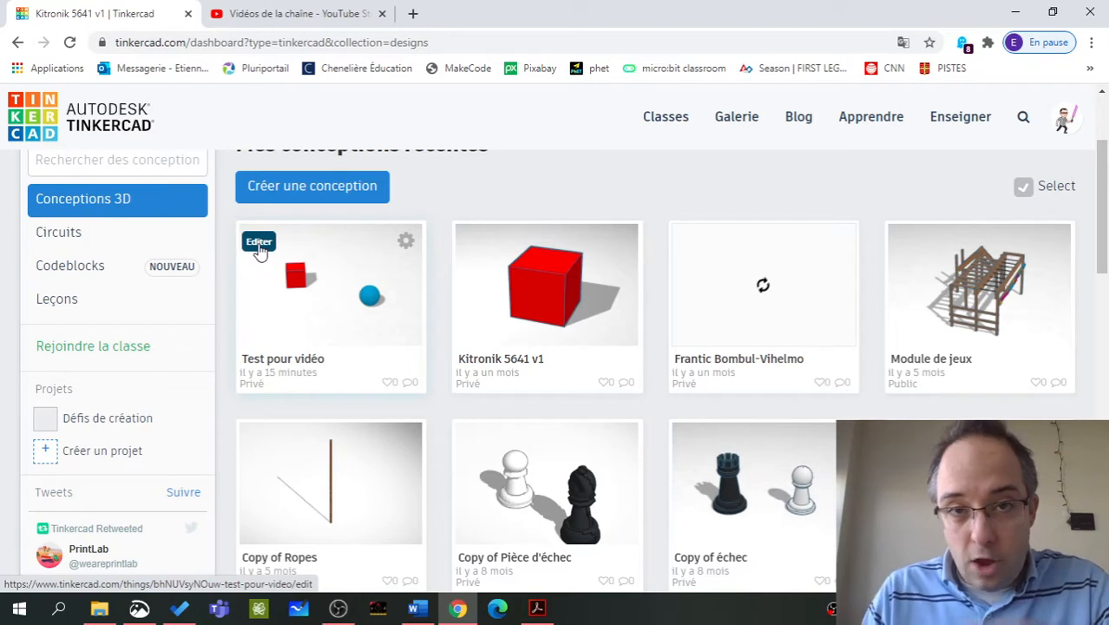
left_click(405, 242)
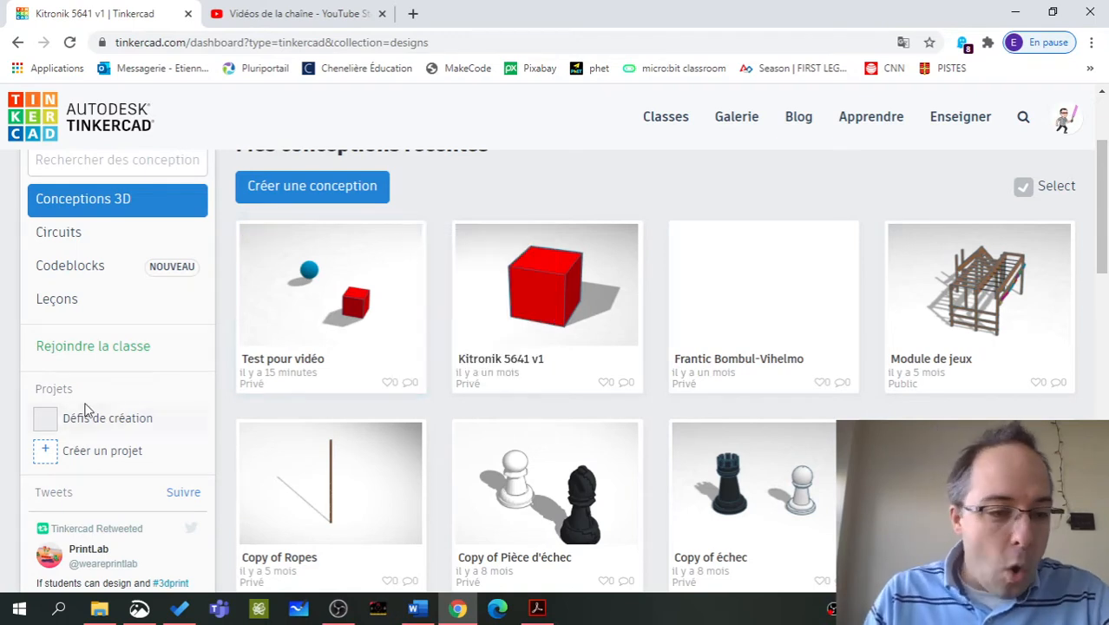
left_click(405, 241)
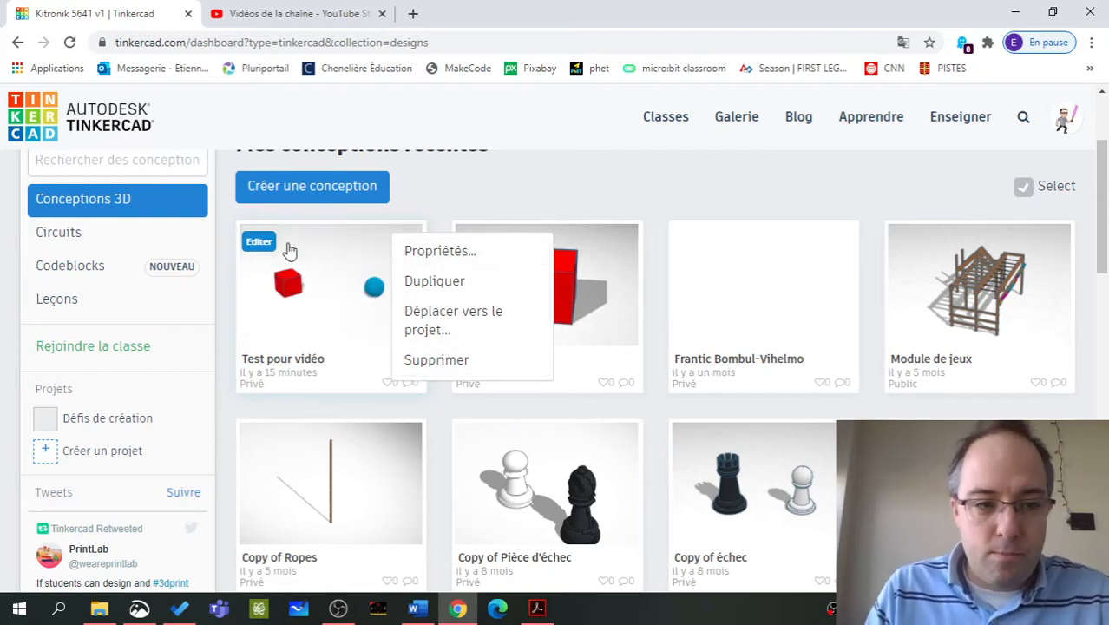
left_click(261, 243)
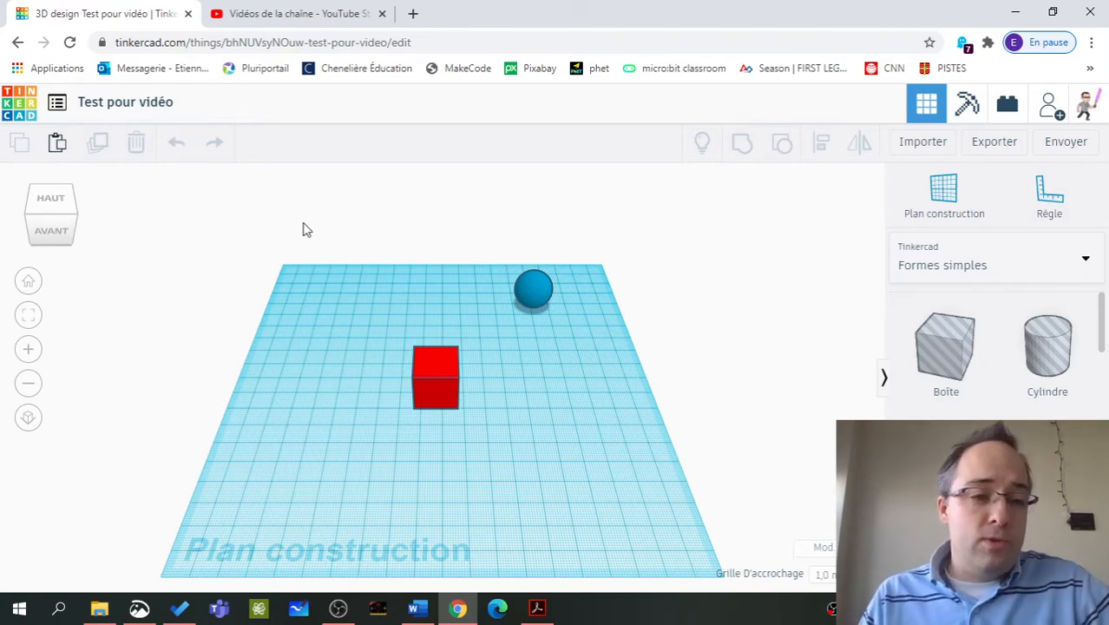
- Open the design's title for editing and keep the name Test pour vidéo
left_click(169, 101)
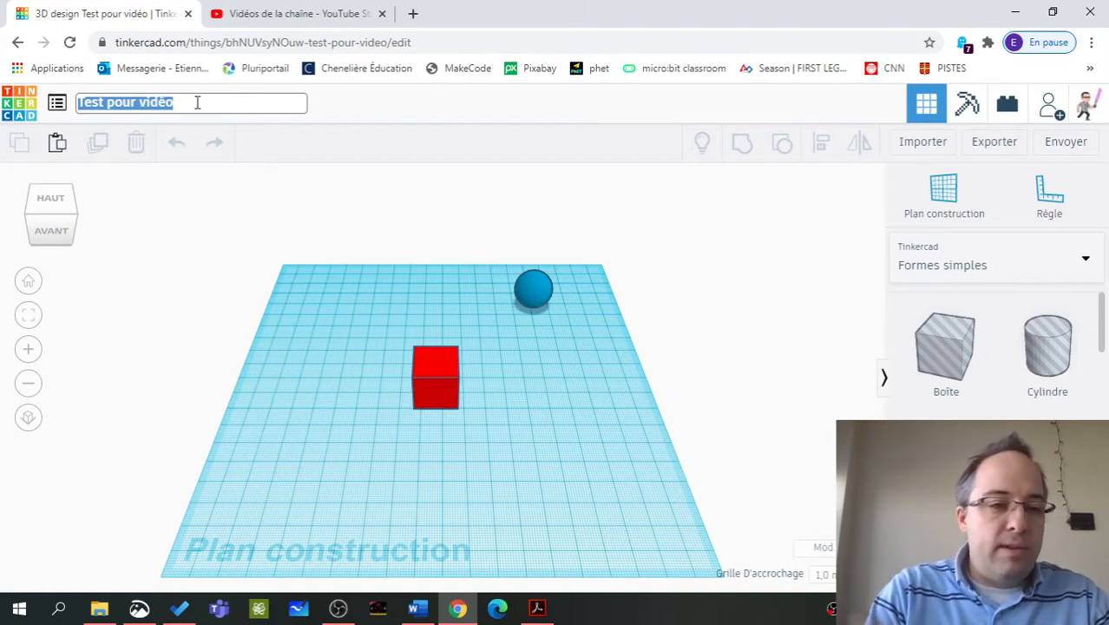
left_click(196, 102)
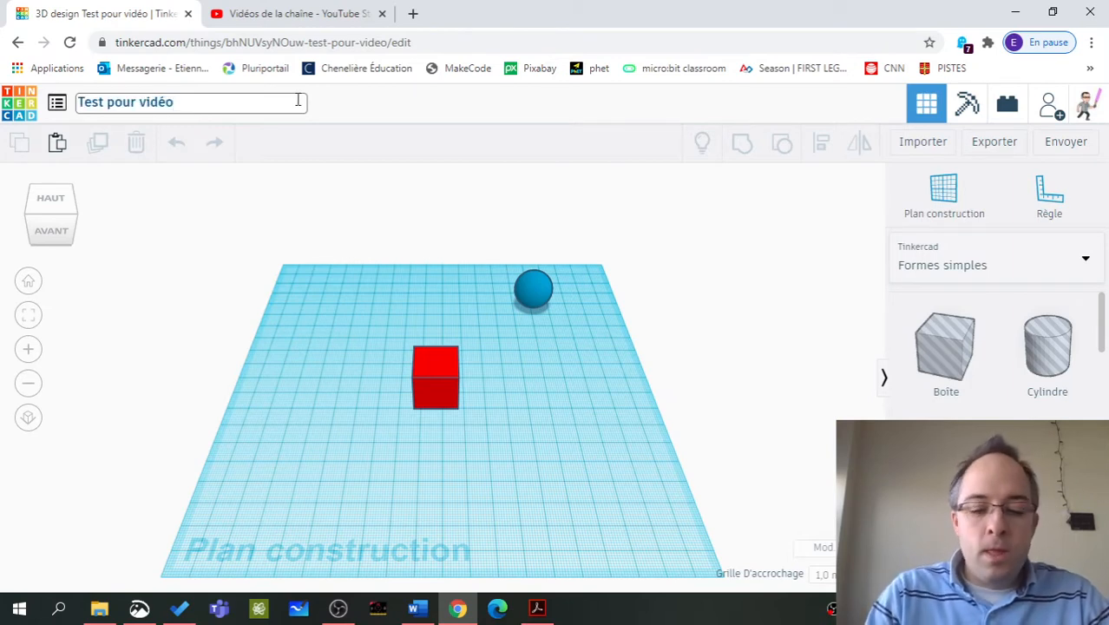
key("Return")
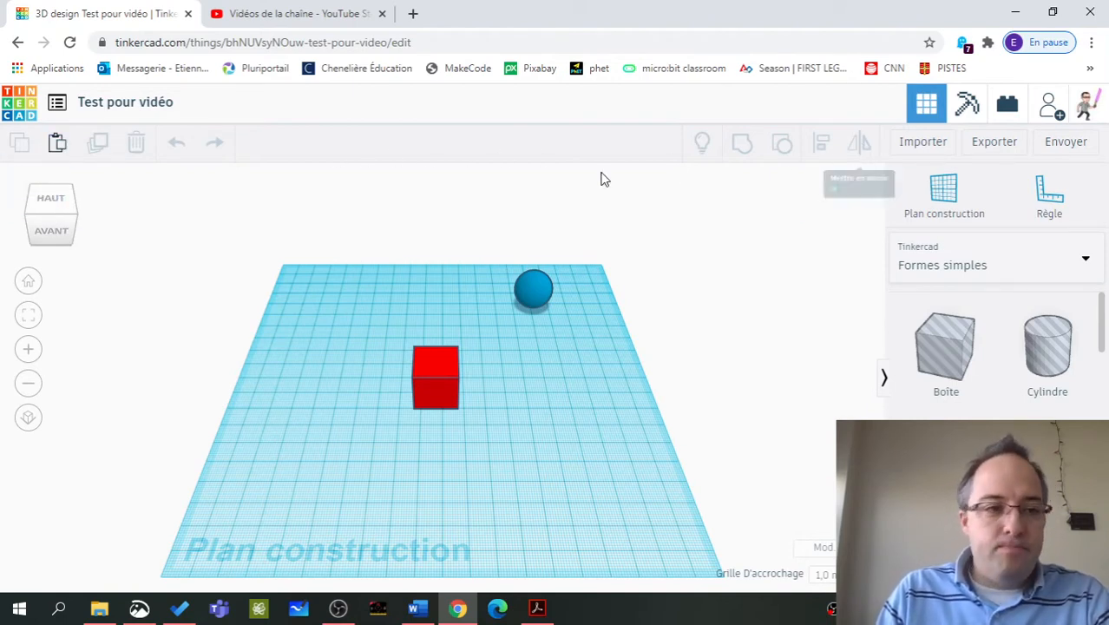
- Look through the list of own designs from within the editor and close it again
left_click(57, 103)
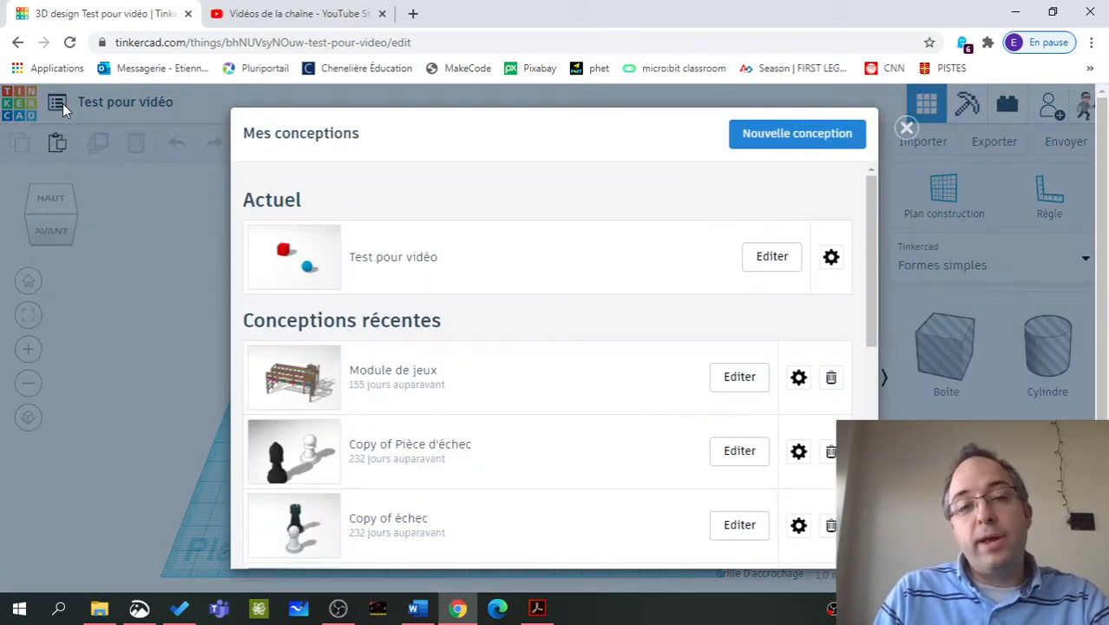
scroll(772, 241, "down", 10)
scroll(779, 249, "up", 10)
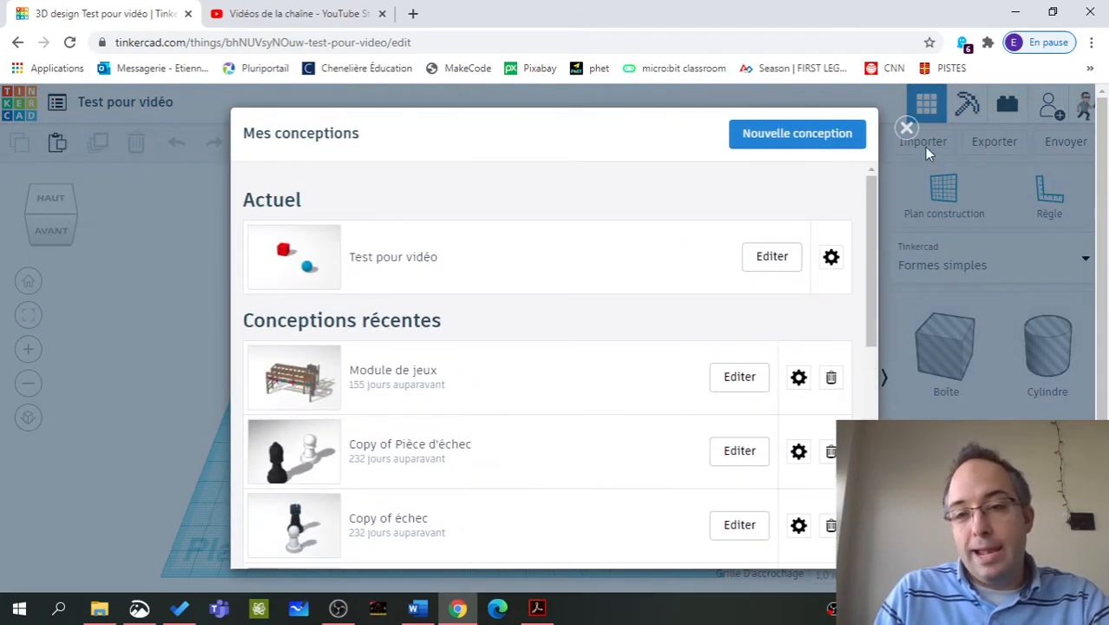
left_click(906, 129)
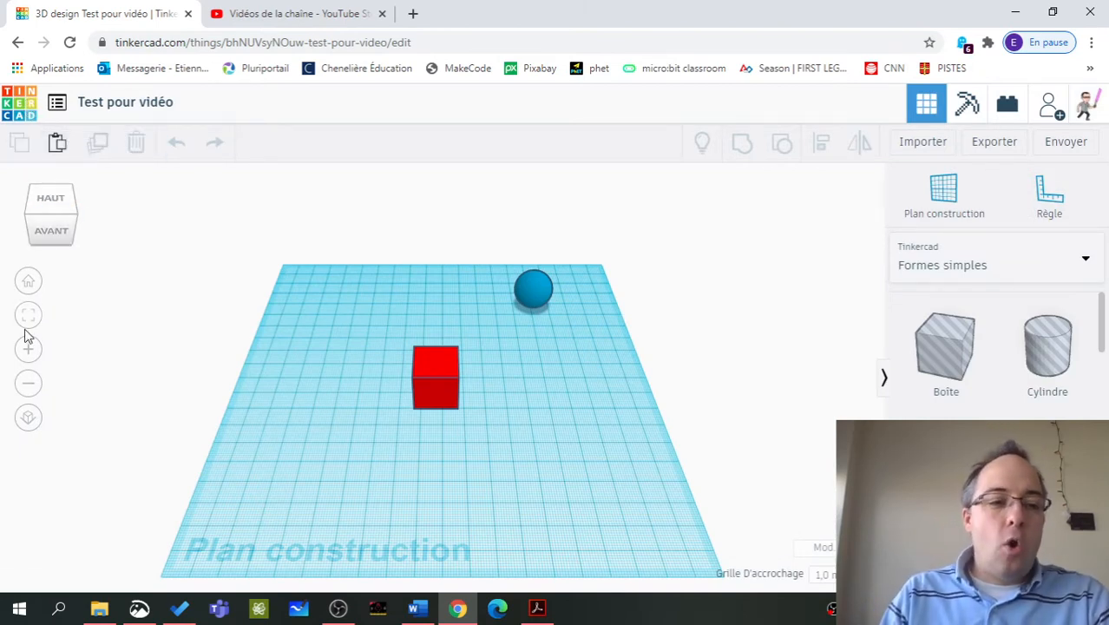
- Examine the workplane from the front and from angled views with the view cube, and restore the home view
left_click(66, 217)
mouse_move(65, 213)
left_mouse_down()
mouse_move(57, 200)
mouse_move(50, 221)
mouse_move(43, 215)
mouse_move(62, 224)
left_mouse_up()
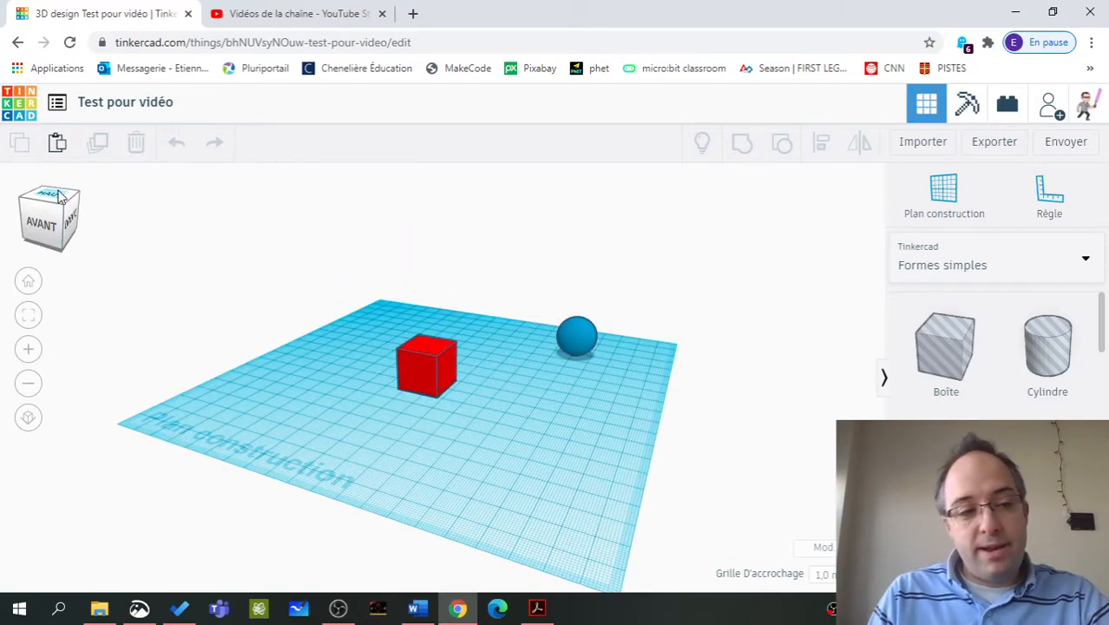
left_click(65, 219)
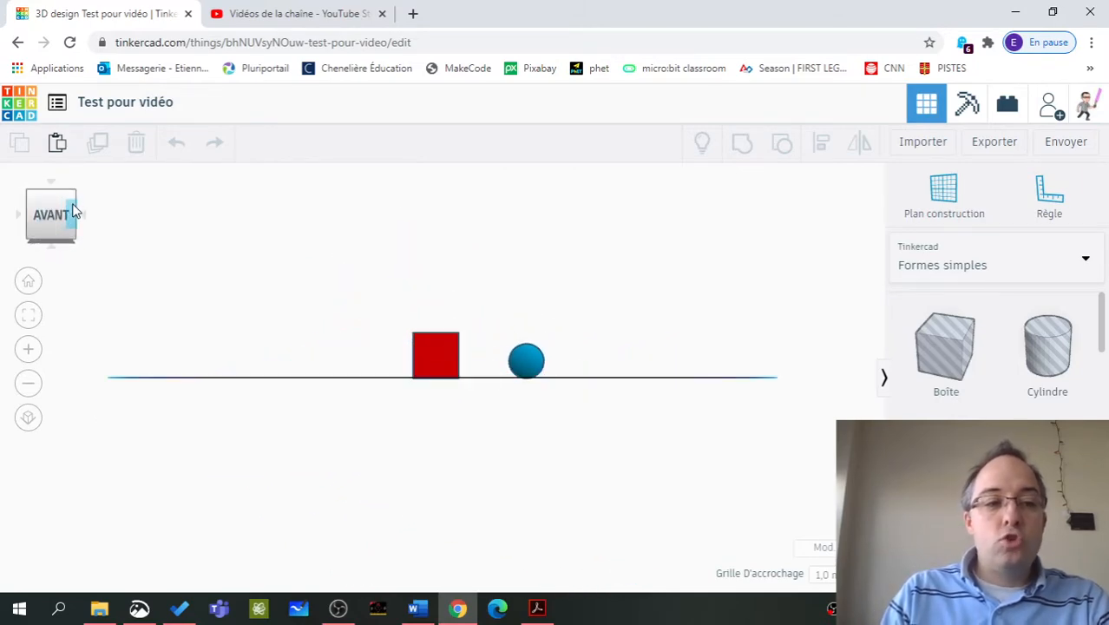
left_click(74, 219)
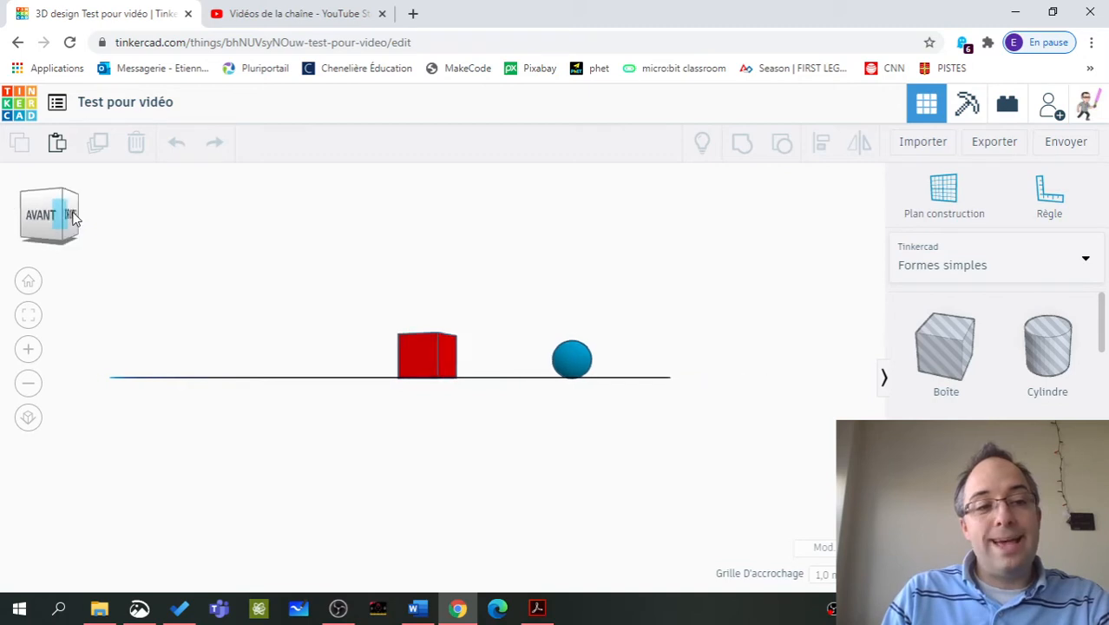
left_click(51, 194)
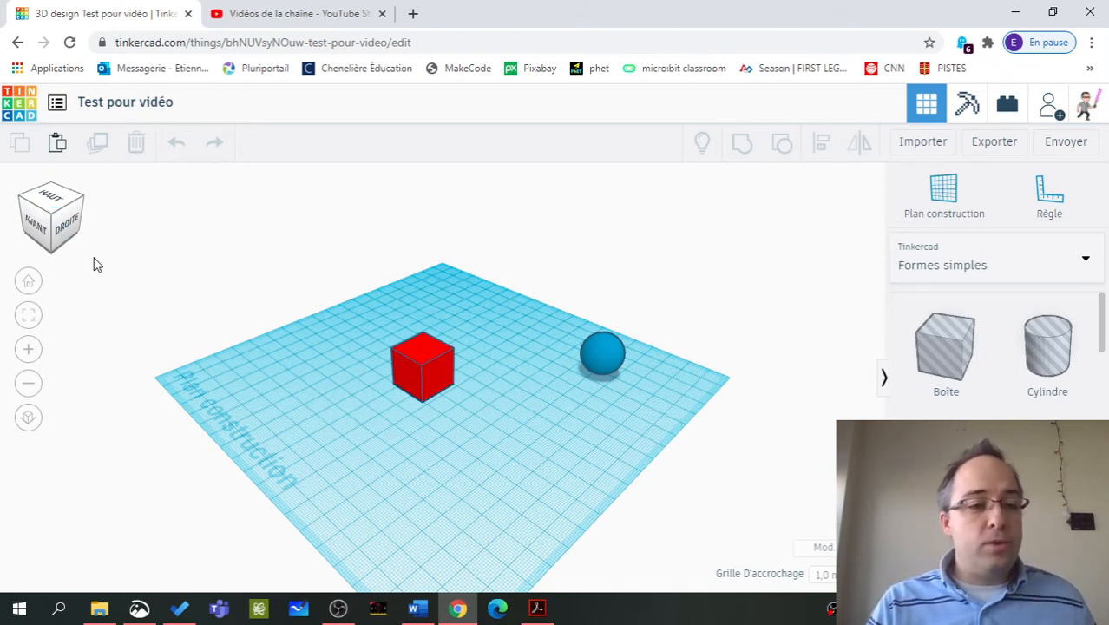
left_click(29, 282)
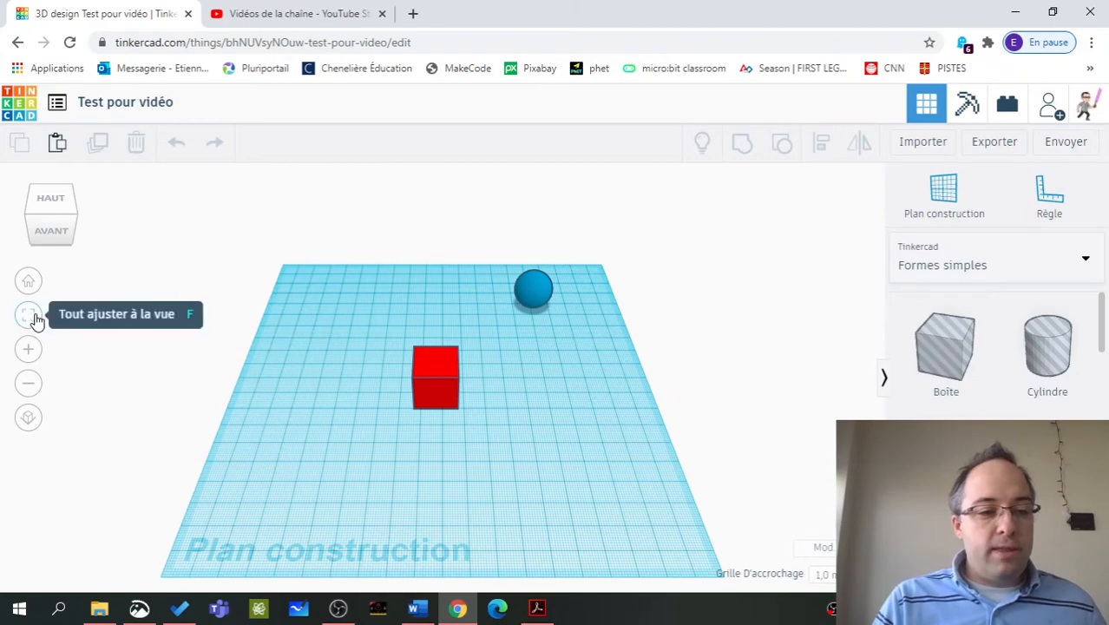
- Select the blue sphere and examine the two shapes on the workplane at closer and wider zoom levels
left_click(533, 293)
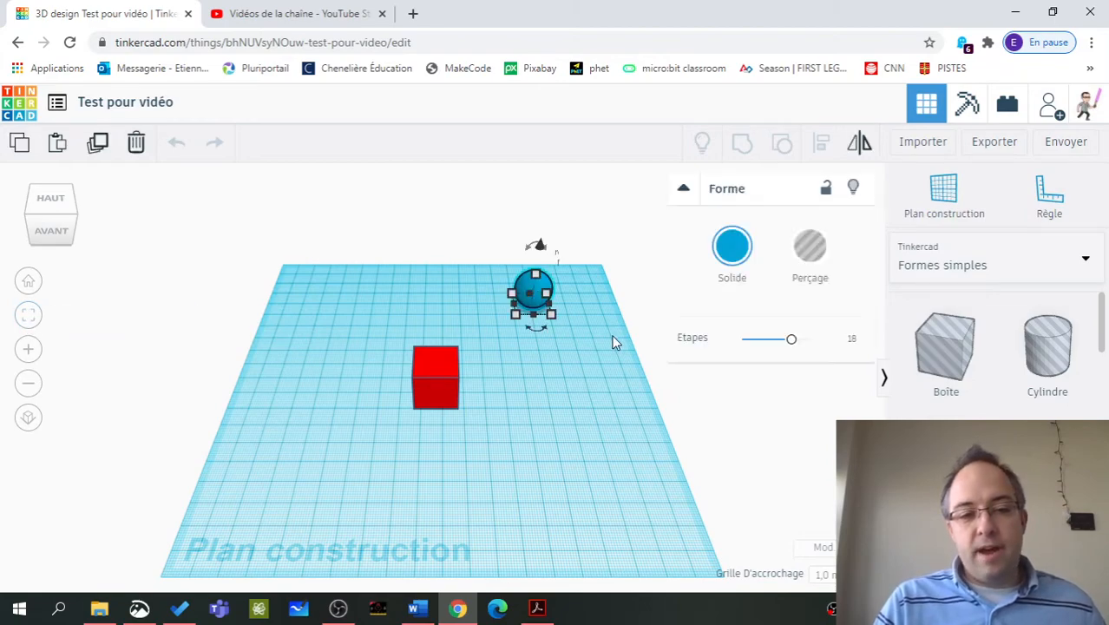
scroll(609, 335, "up", 3)
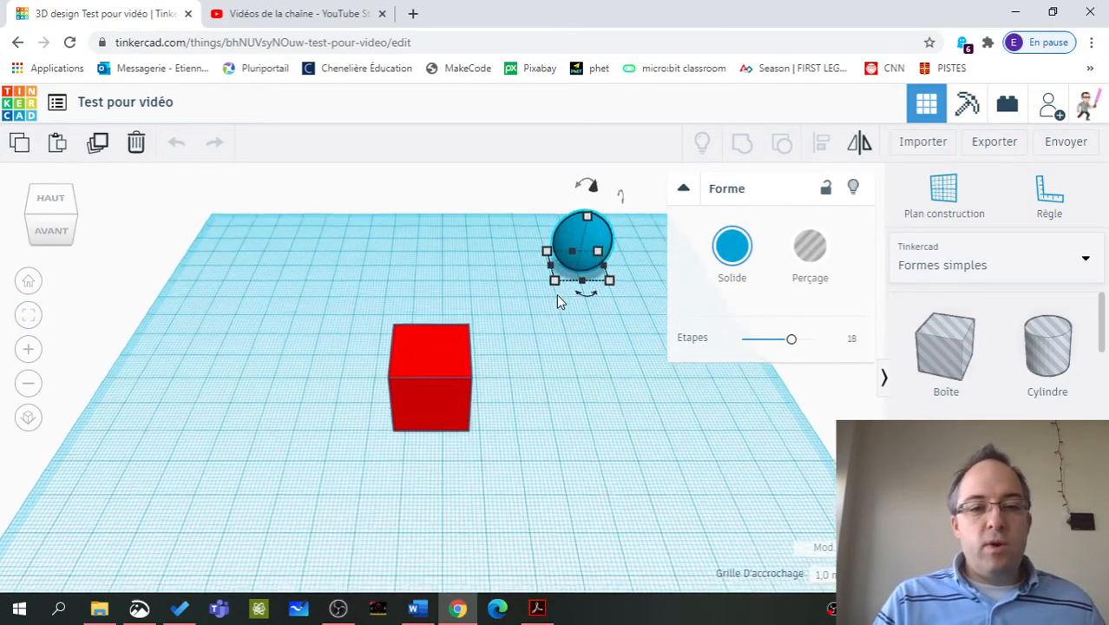
scroll(556, 294, "up", 3)
scroll(556, 293, "down", 5)
scroll(553, 299, "up", 3)
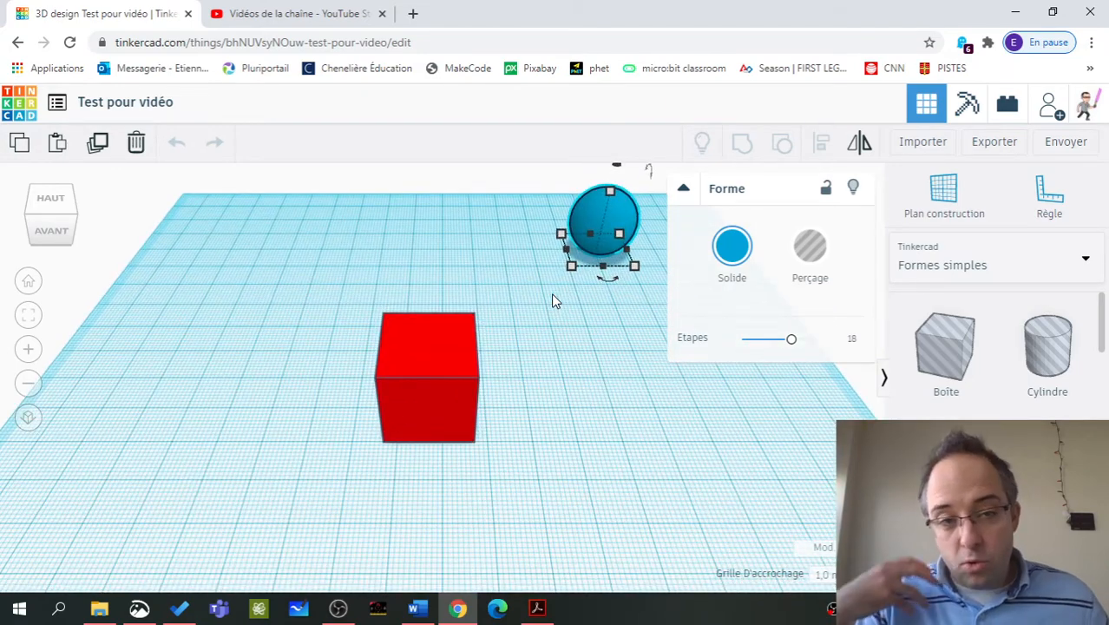
scroll(550, 293, "down", 3)
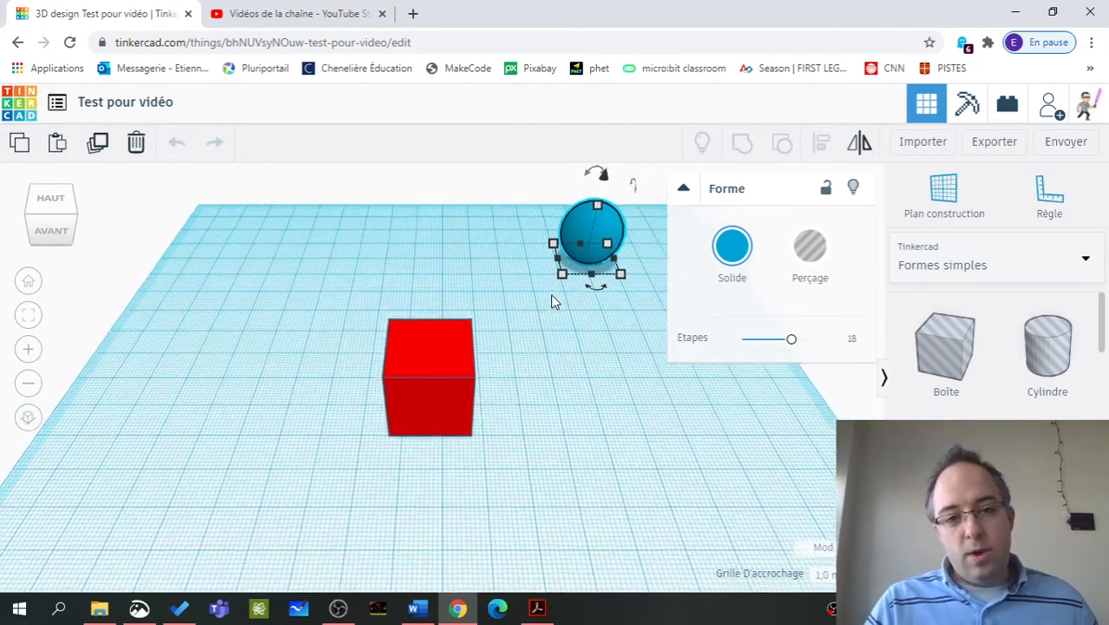
scroll(558, 361, "up", 4)
scroll(558, 360, "up", 2)
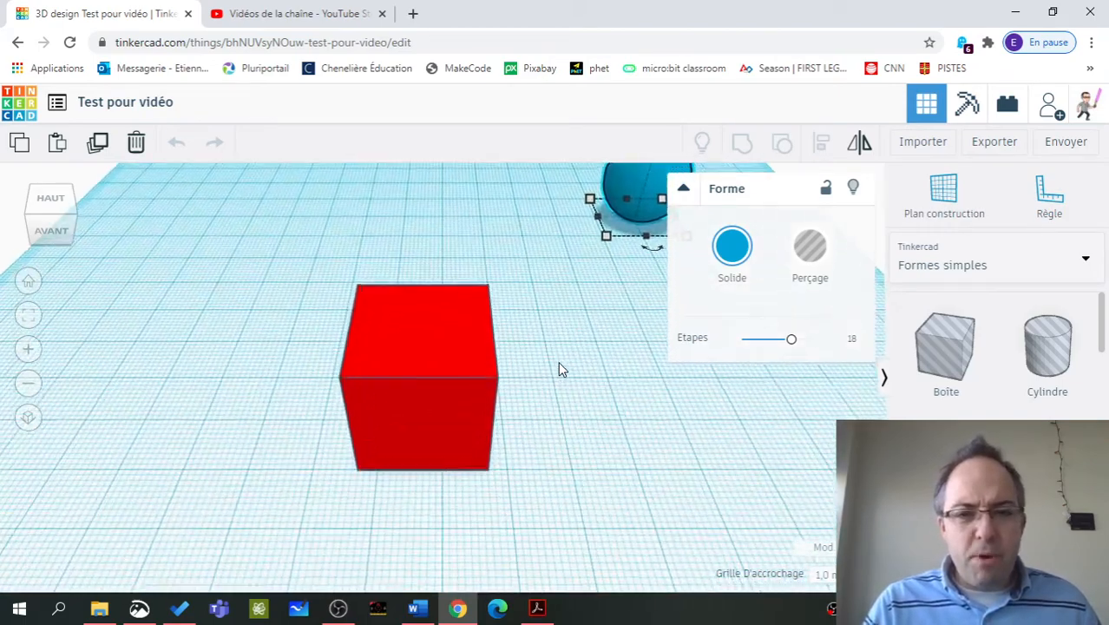
scroll(564, 334, "down", 4)
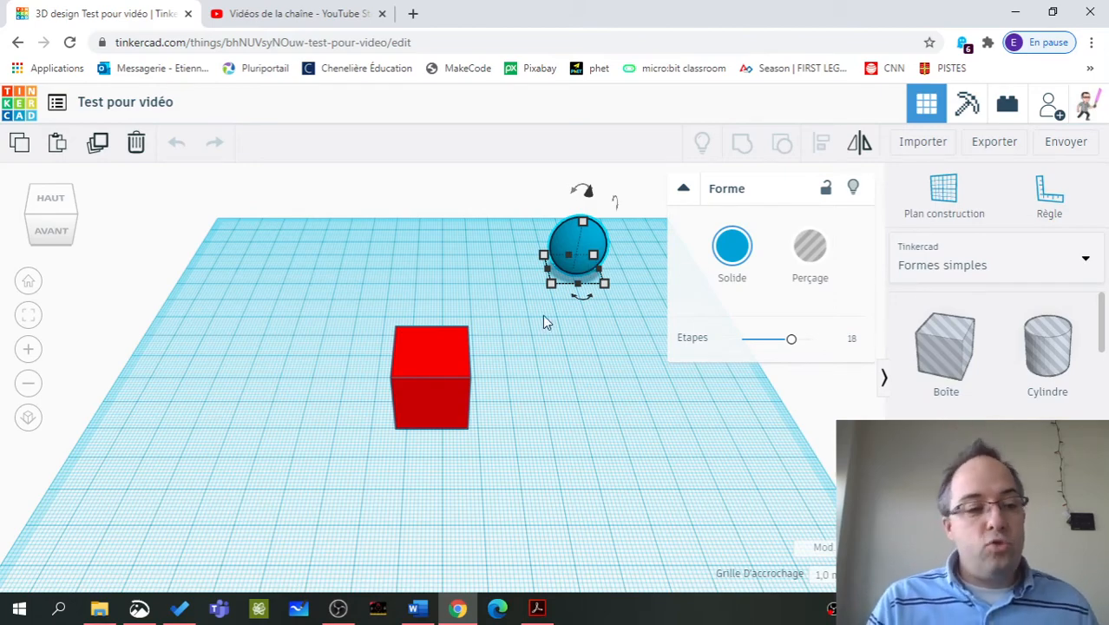
- Fit the view to the selected sphere, inspect it closer and farther away, and restore the home view
left_click(26, 316)
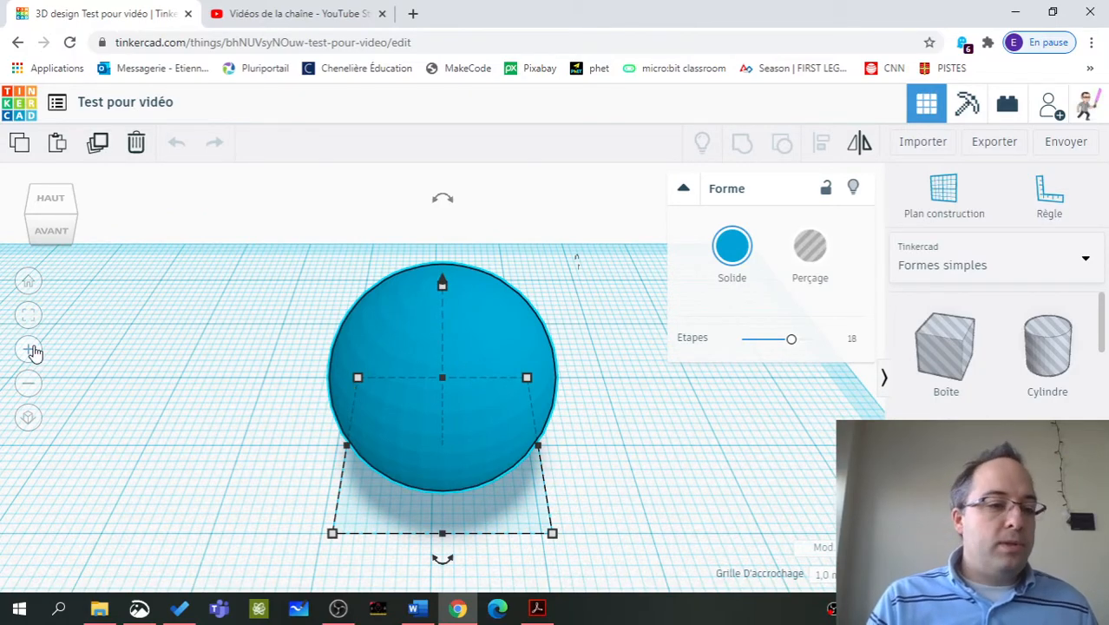
left_click(32, 349)
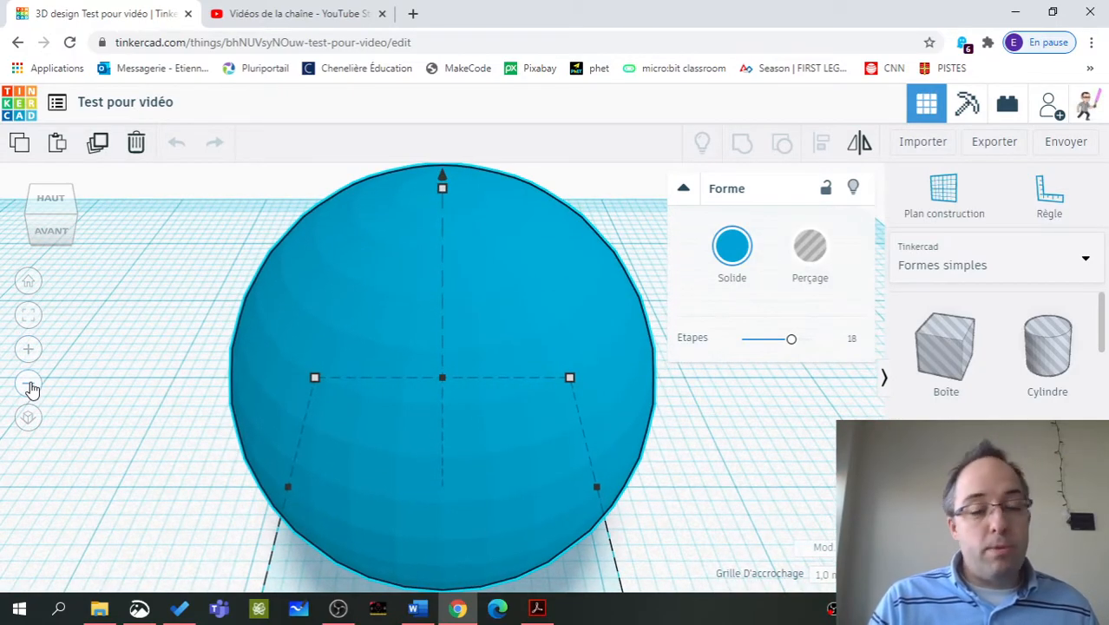
left_click(28, 383)
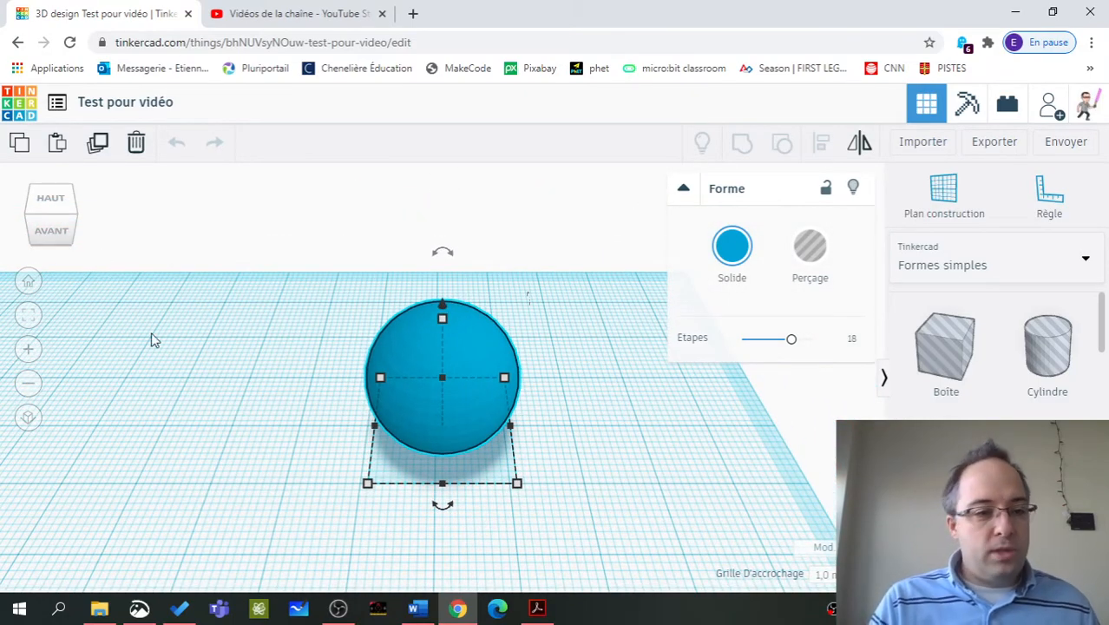
left_click(27, 283)
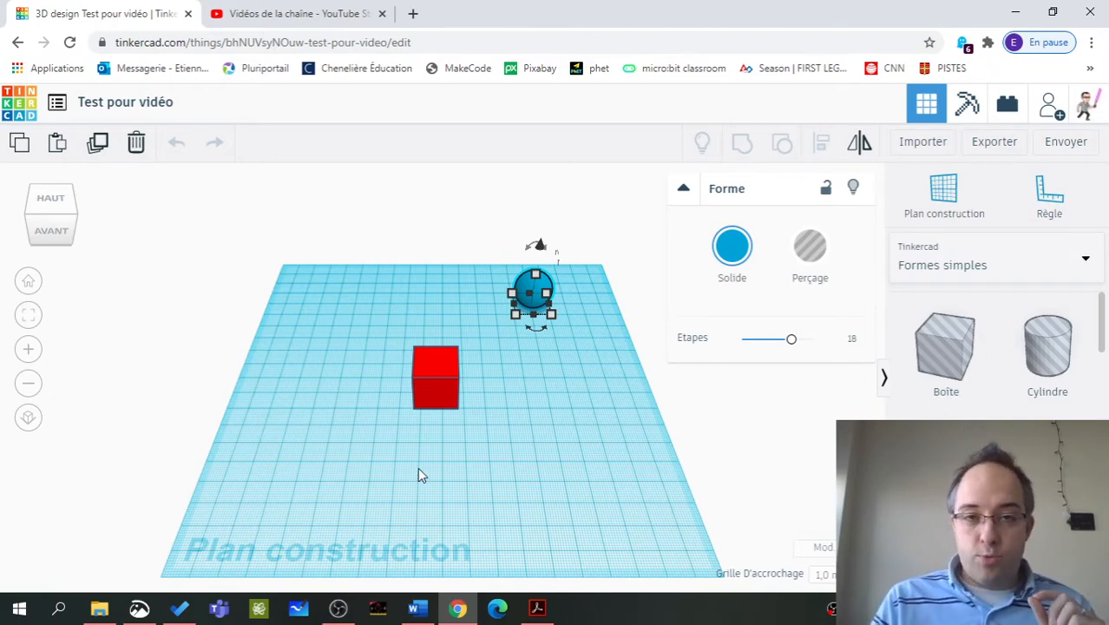
- Select the red box and inspect its rotation handle and edit points up close
scroll(411, 478, "up", 3)
left_click(445, 374)
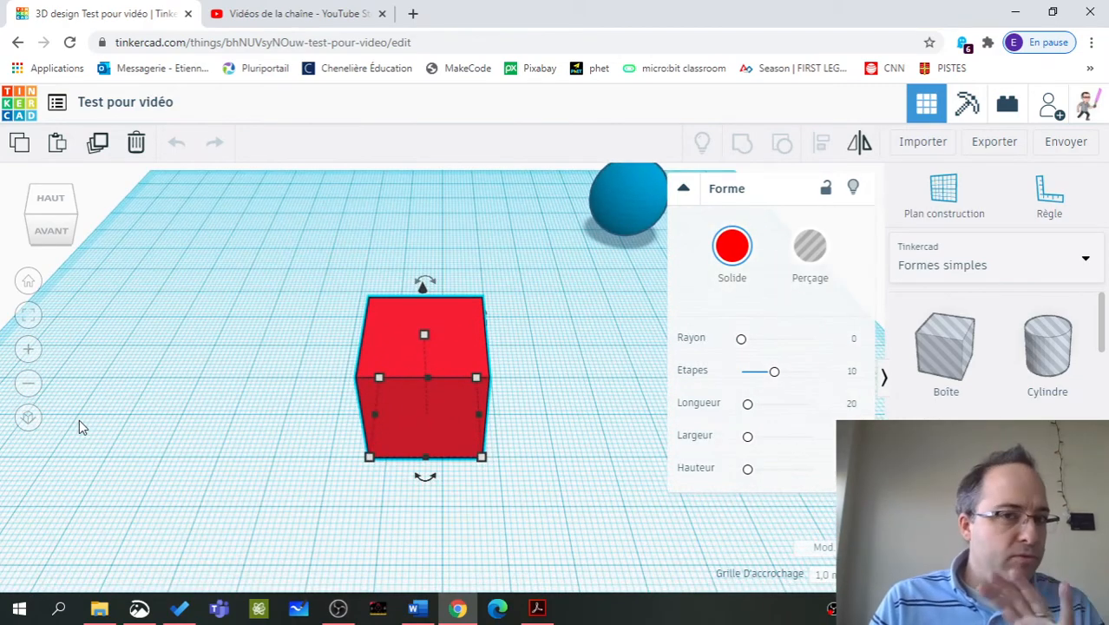
mouse_move(449, 280)
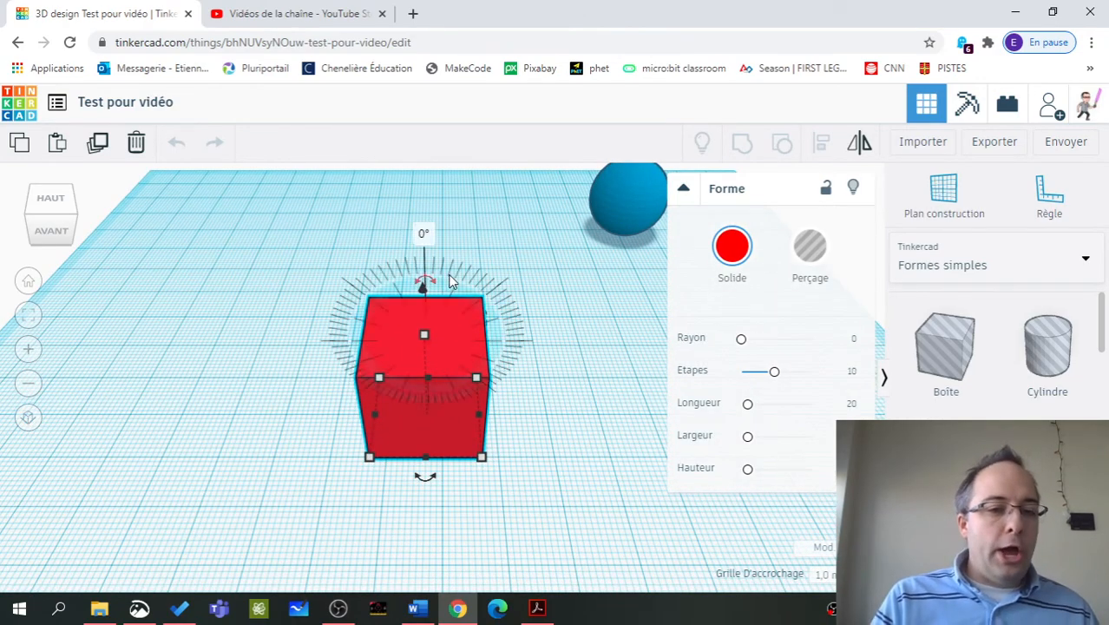
scroll(284, 369, "up", 3)
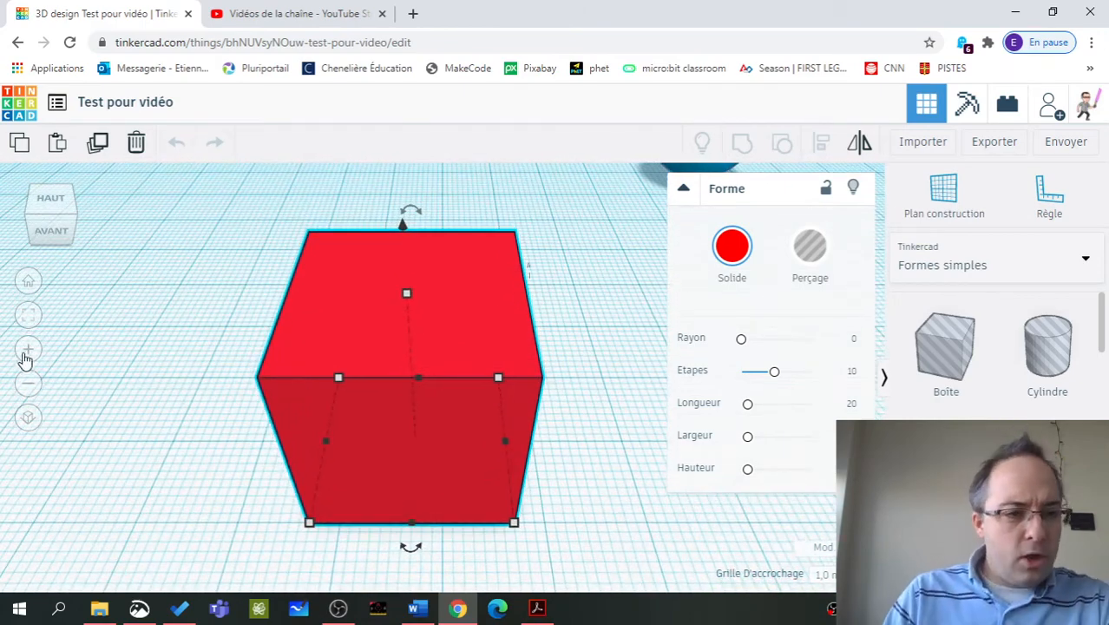
- Fit the view to the selected red box and switch from perspective to orthographic projection
left_click(27, 318)
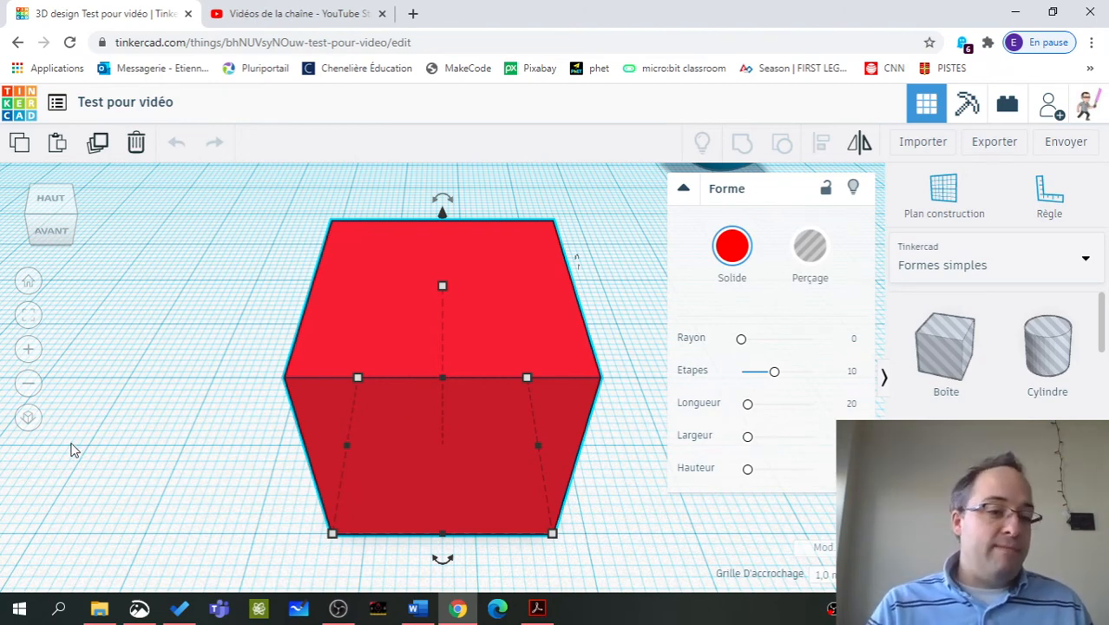
left_click(28, 419)
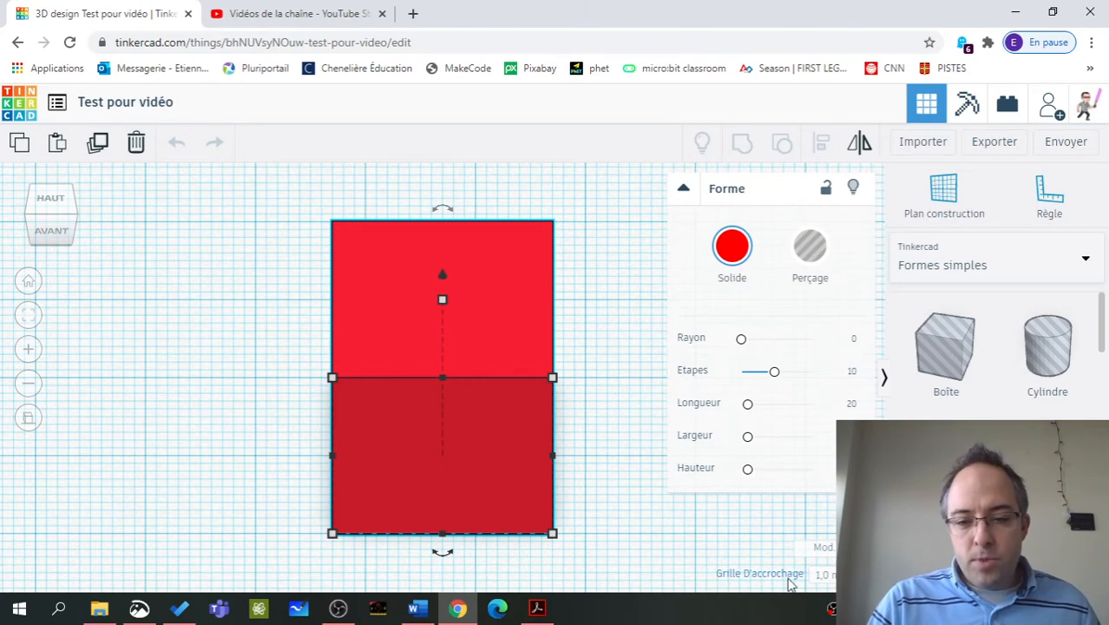
- Examine the unit choices and the width and length settings in the grid properties, and close them without updating the grid
left_click(821, 548)
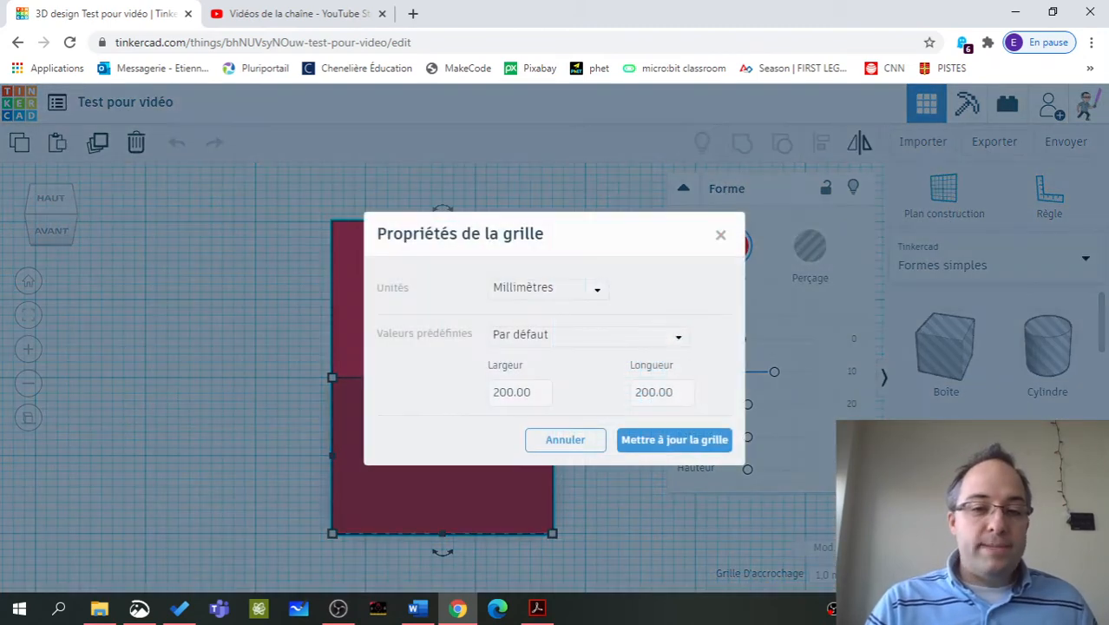
left_click(590, 287)
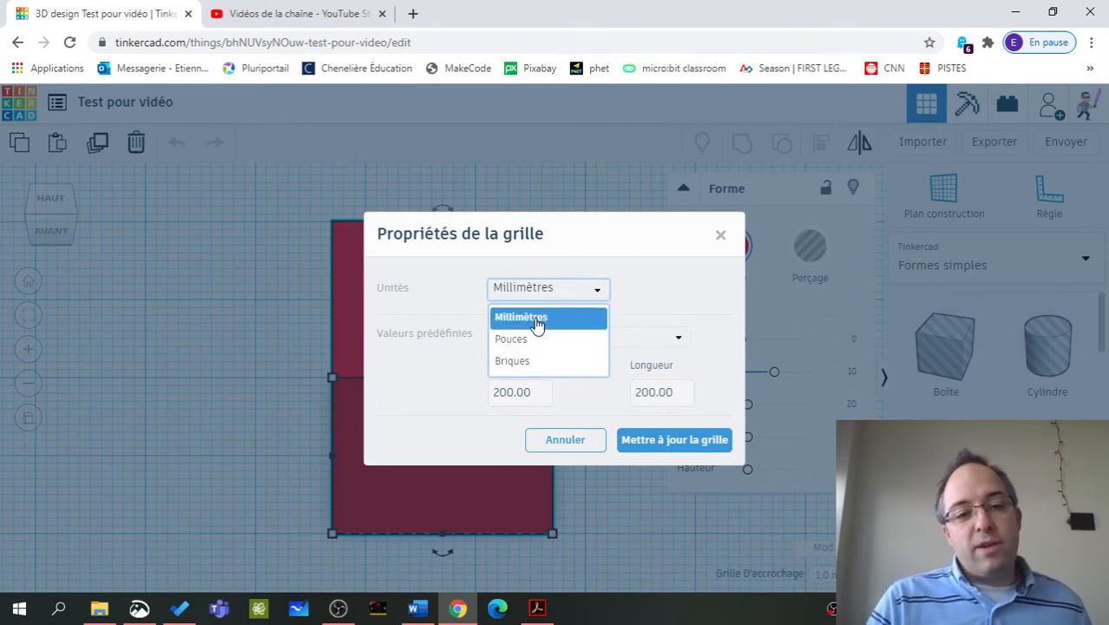
left_click(535, 319)
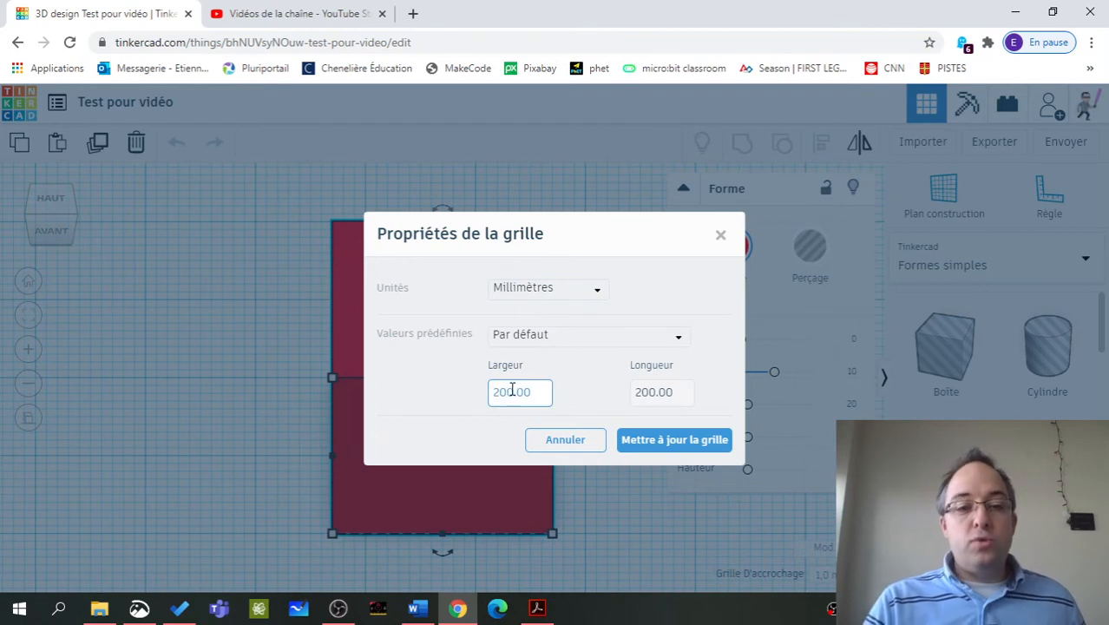
left_click(661, 391)
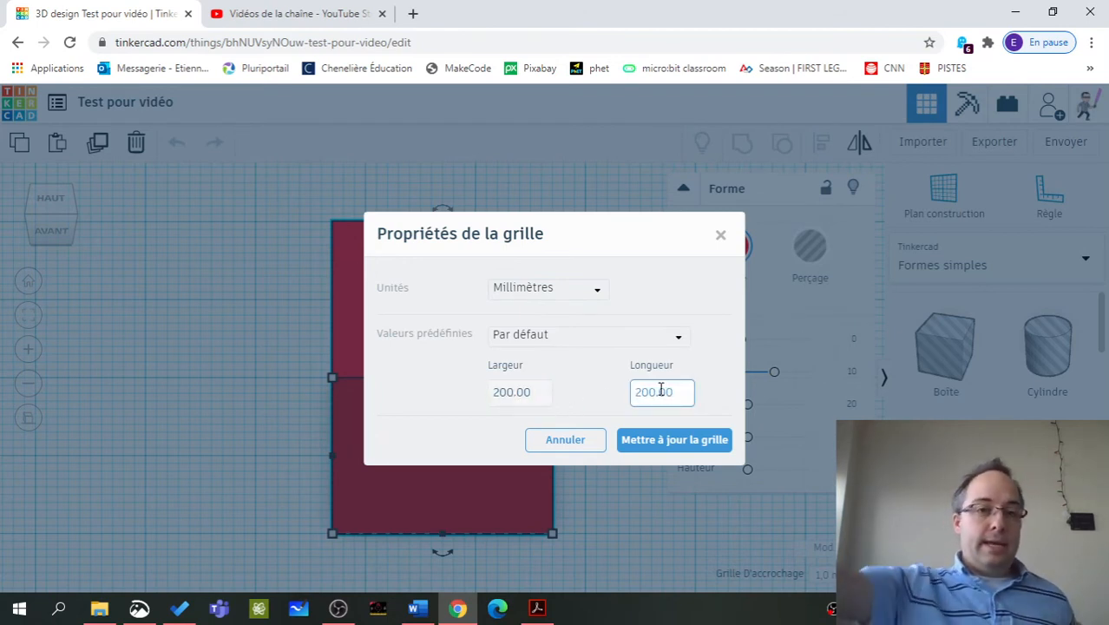
double_click(661, 391)
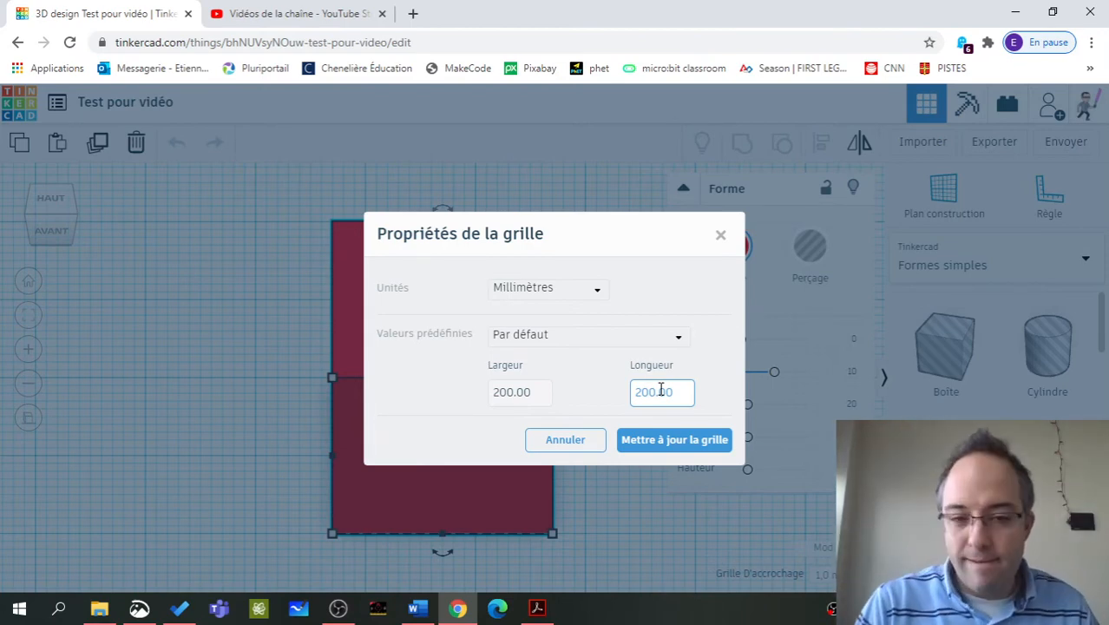
left_click(580, 443)
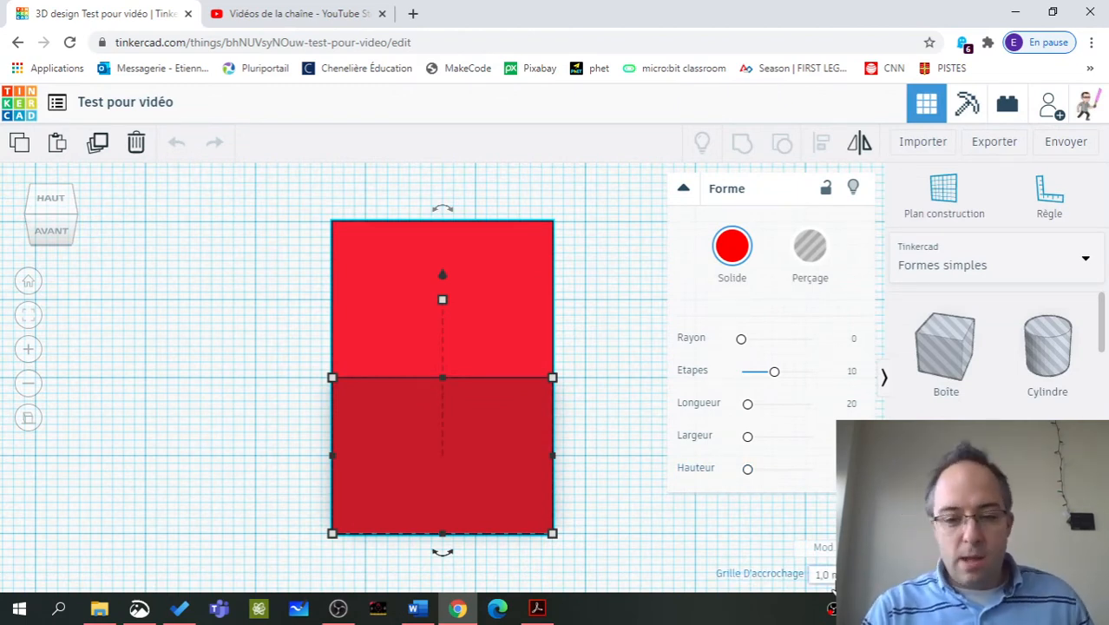
- View the red box from the top and move it to the right twice, 1 mm each time
left_click(582, 484)
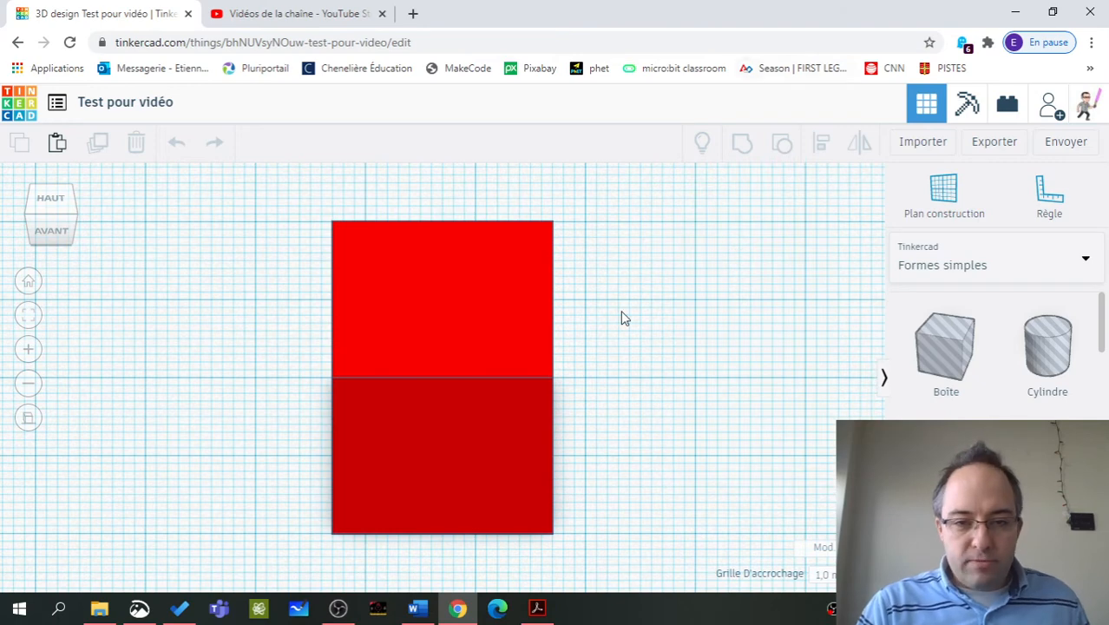
left_click(52, 201)
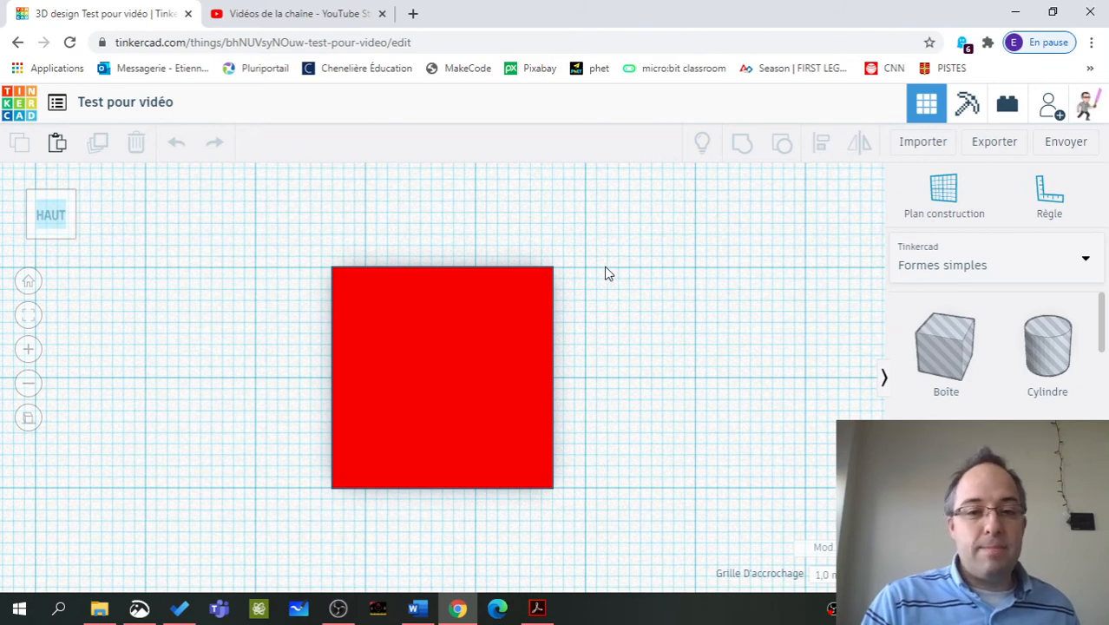
left_click(502, 390)
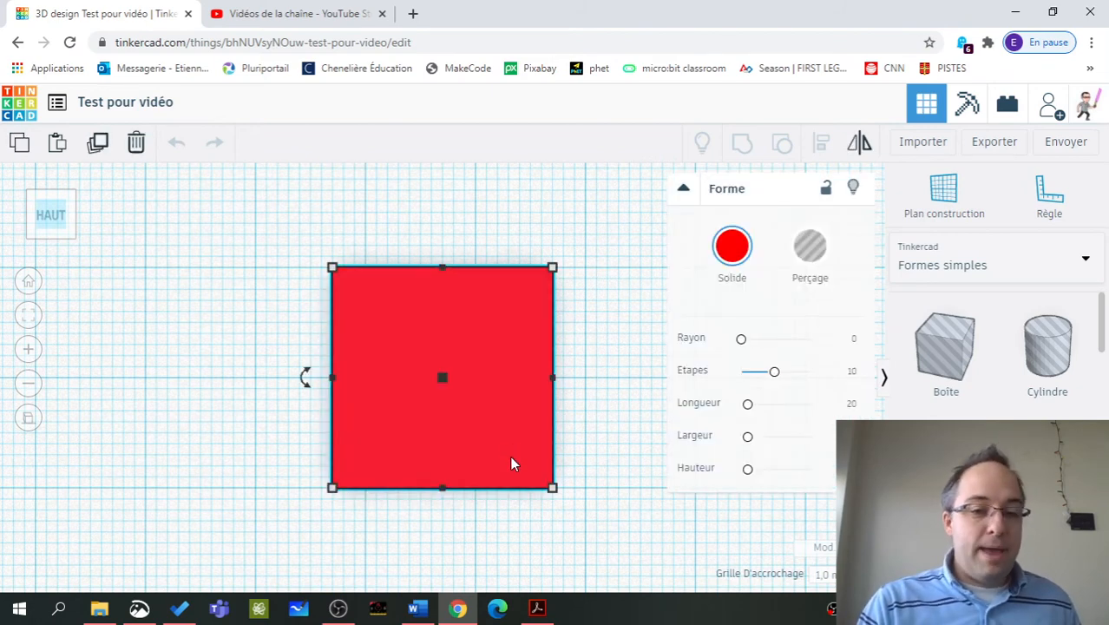
left_click_drag(496, 428, 507, 429)
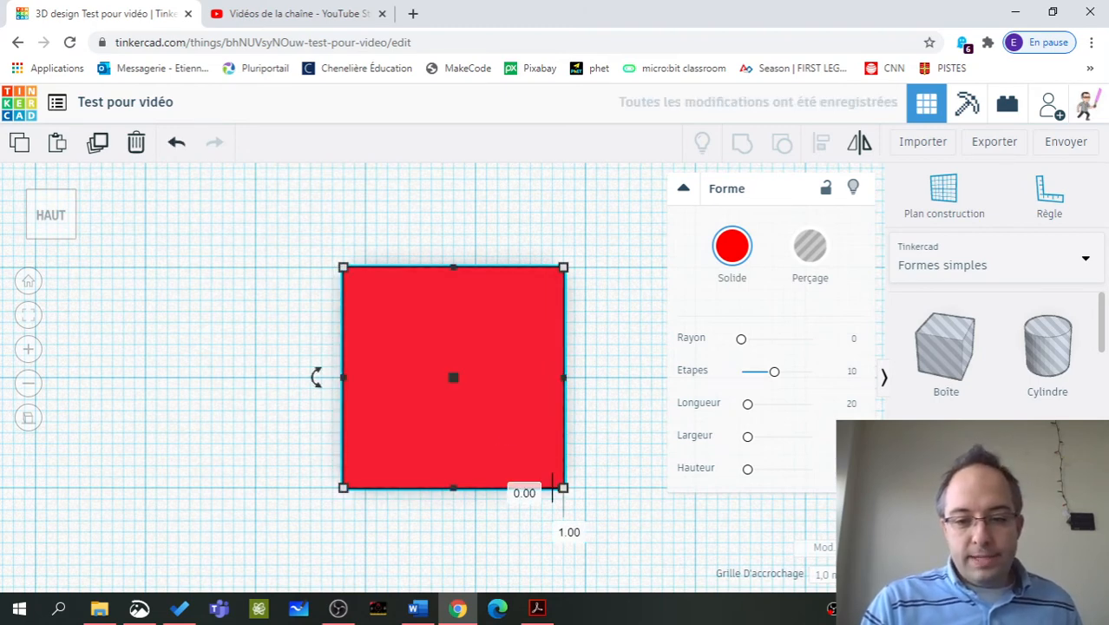
left_click_drag(513, 385, 525, 388)
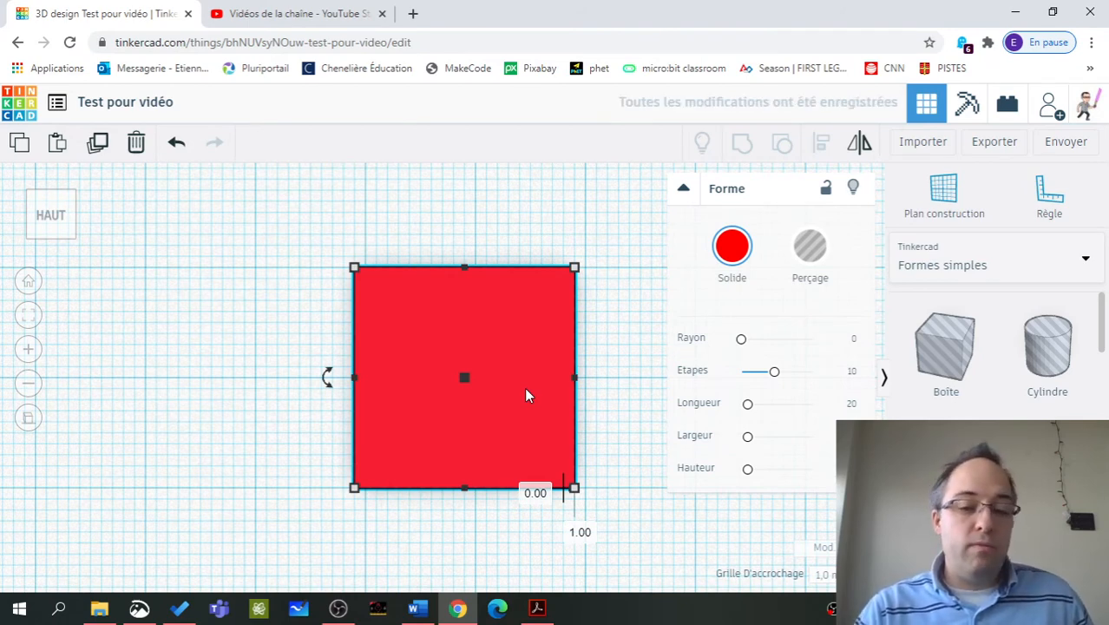
- Set the snap grid to 0.5 mm and move the red box to the right in two 0.5 mm increments
left_click(820, 574)
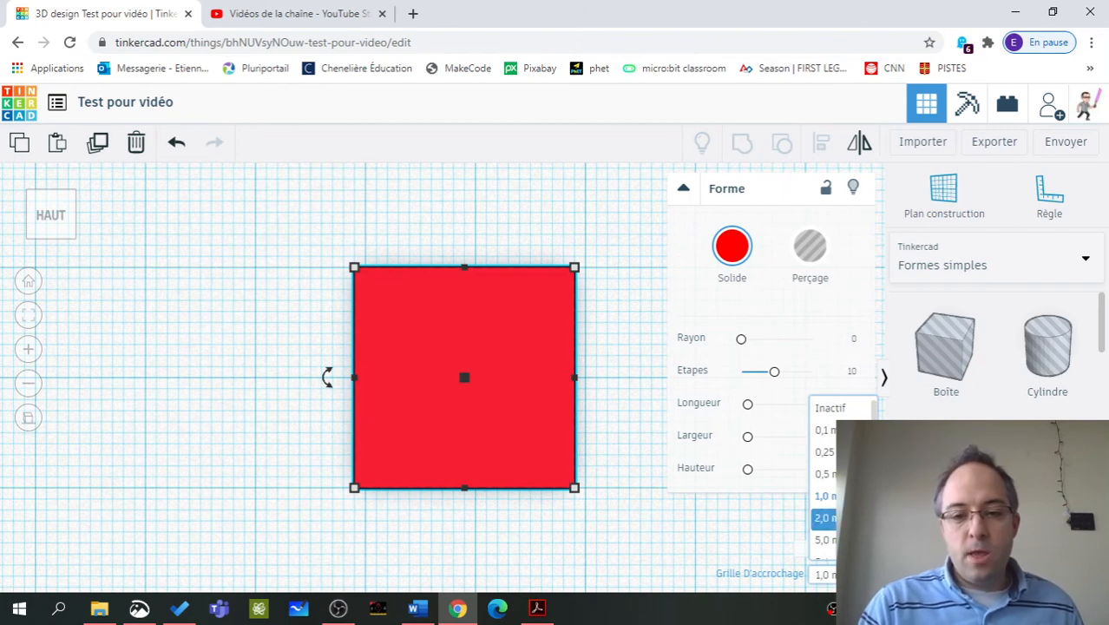
left_click(824, 474)
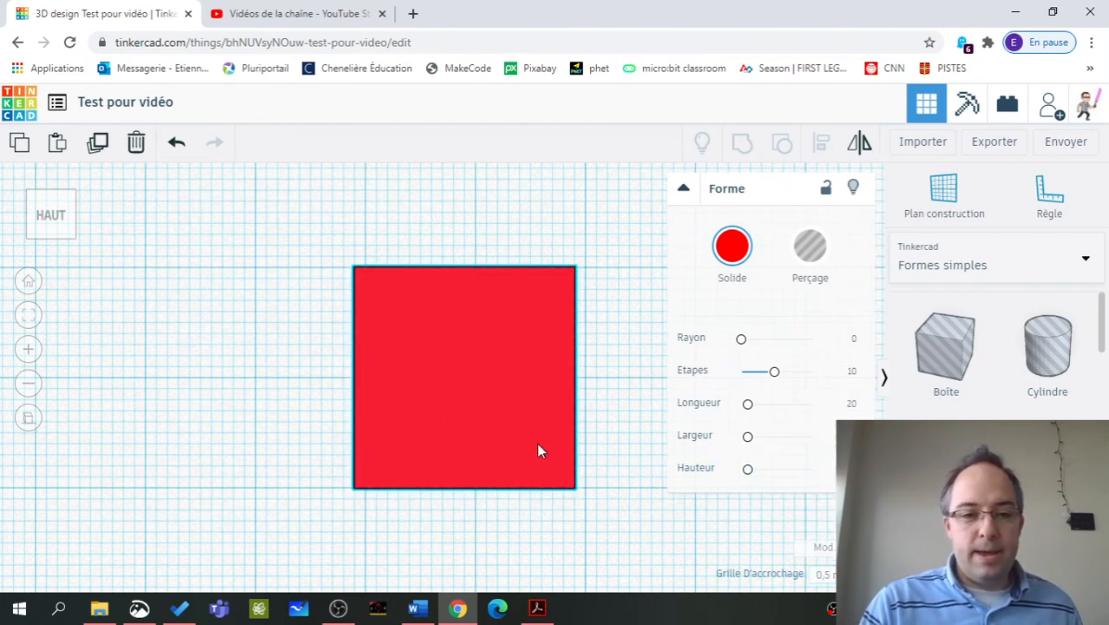
left_click_drag(539, 450, 545, 447)
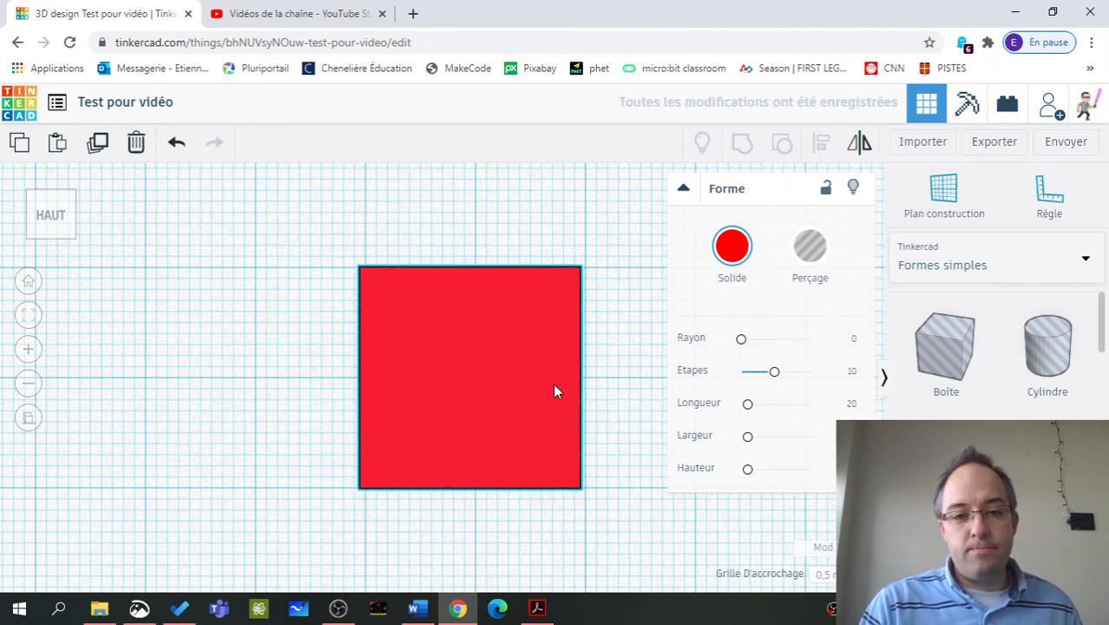
left_click_drag(554, 386, 555, 386)
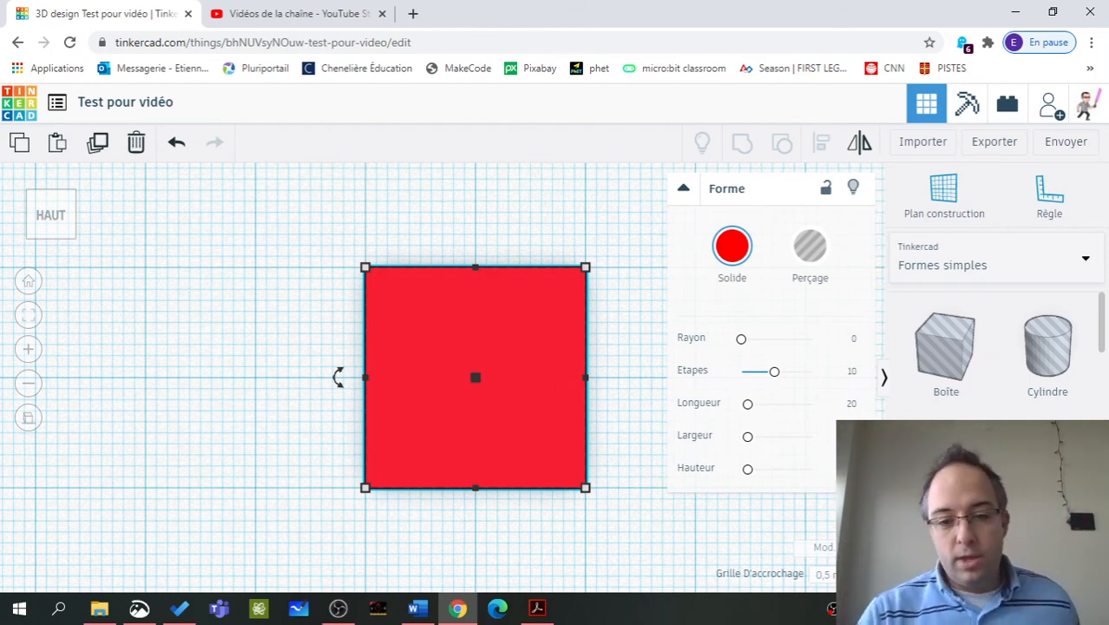
- Set the snap grid to 1.0 mm, review its other increment options, and deselect the red box
left_click(824, 574)
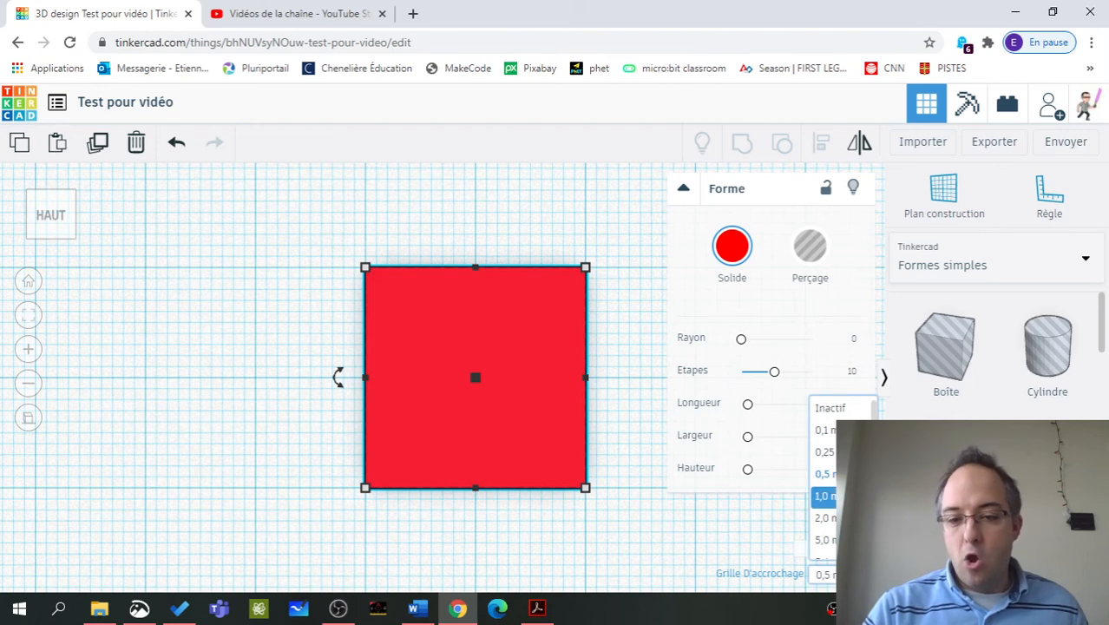
left_click(823, 495)
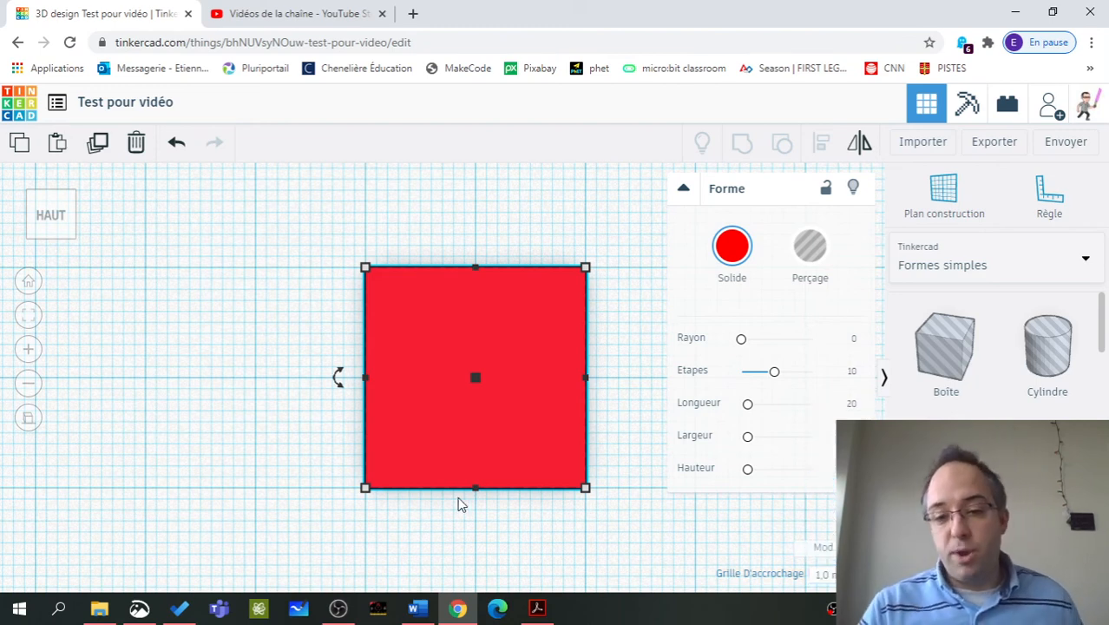
left_click(822, 574)
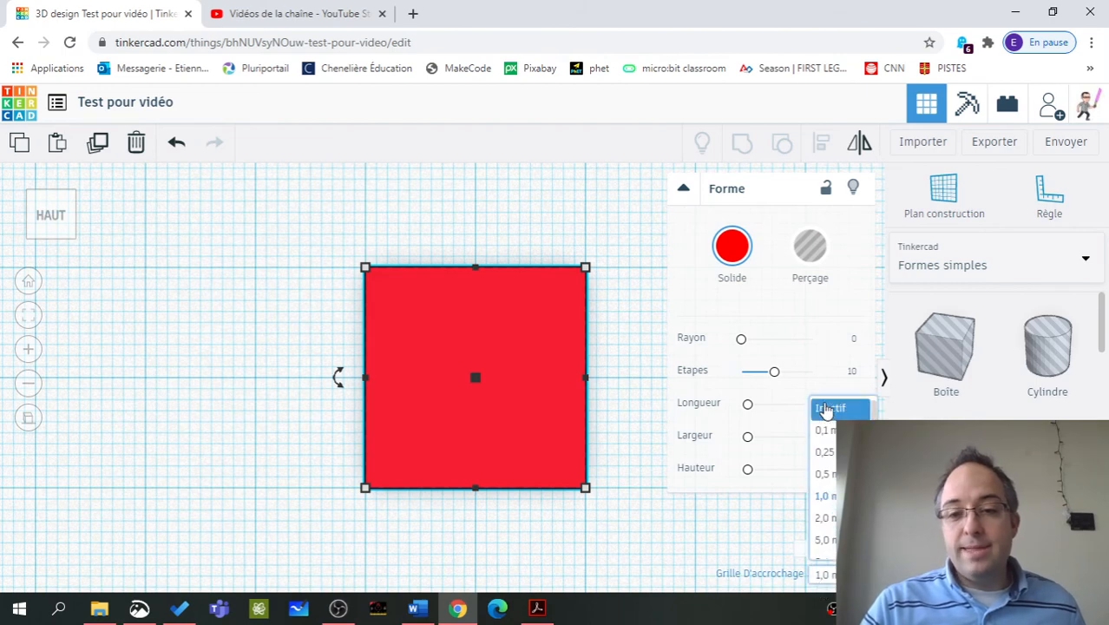
left_click(606, 563)
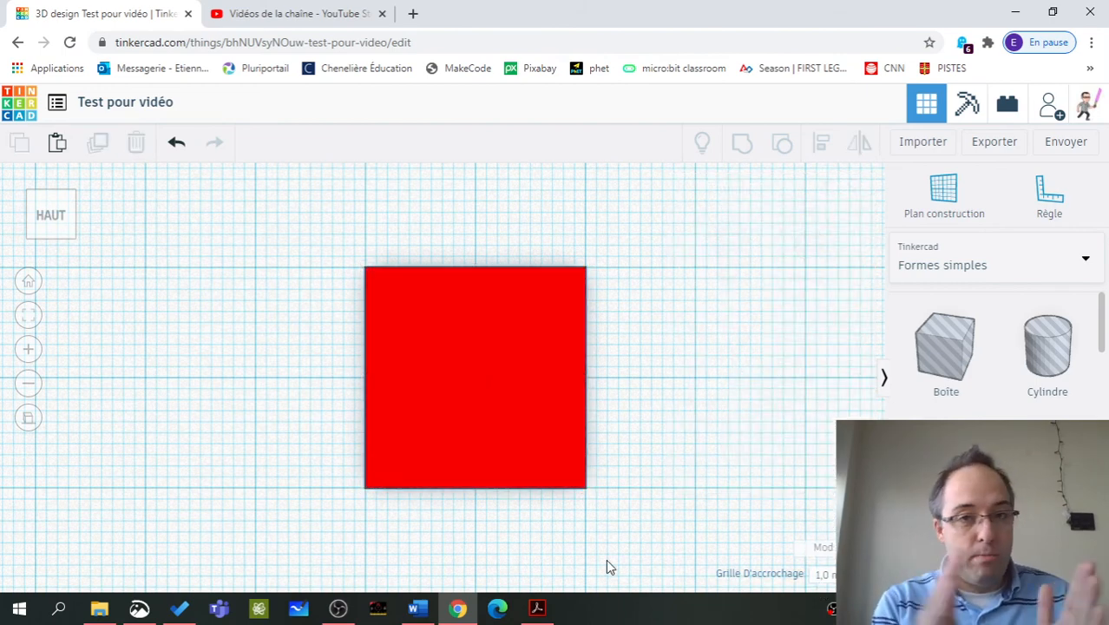